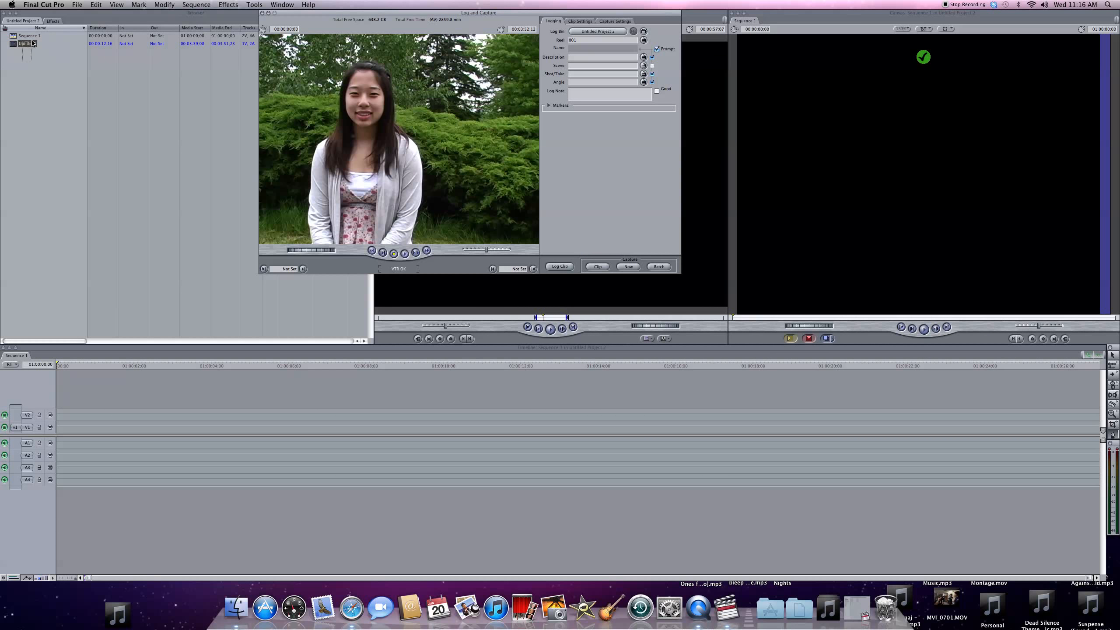
- Place the captured clip from the browser at the start of the sequence on video track V1, with its audio
click(212, 39)
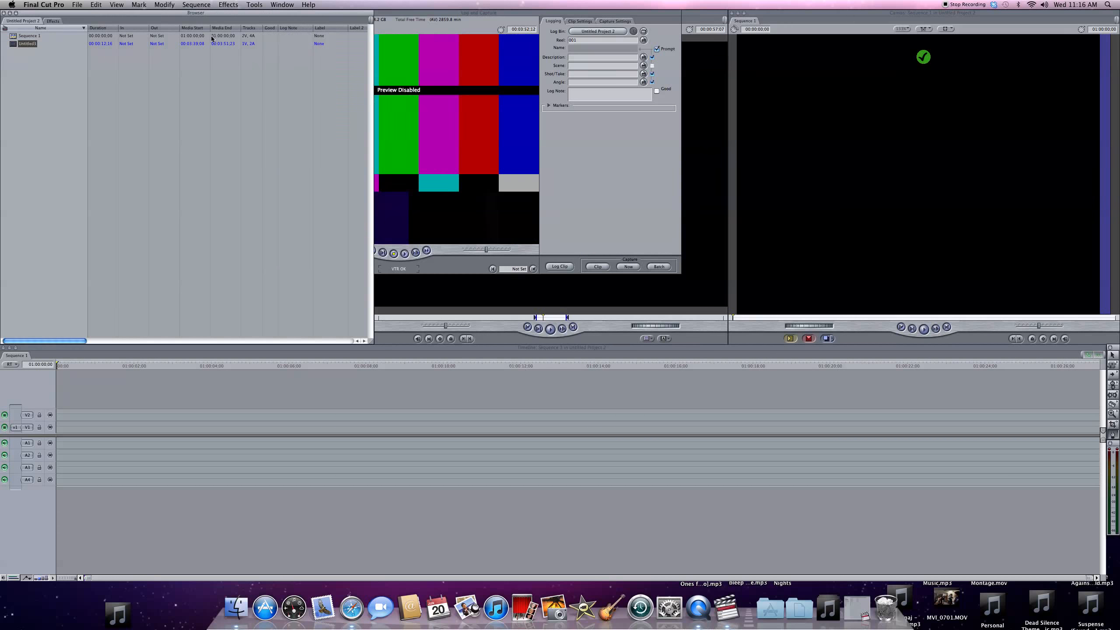
click(25, 44)
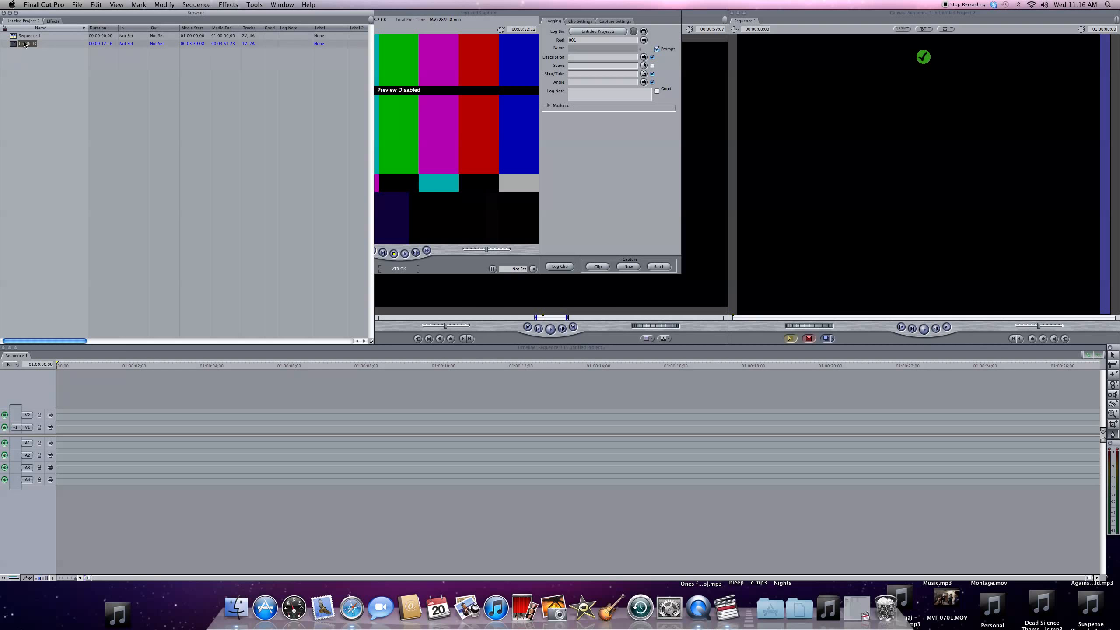
mouse_move(20, 44)
mouse_down()
mouse_move(177, 204)
mouse_move(156, 363)
mouse_move(120, 399)
mouse_move(60, 415)
mouse_move(66, 421)
mouse_up()
click(66, 405)
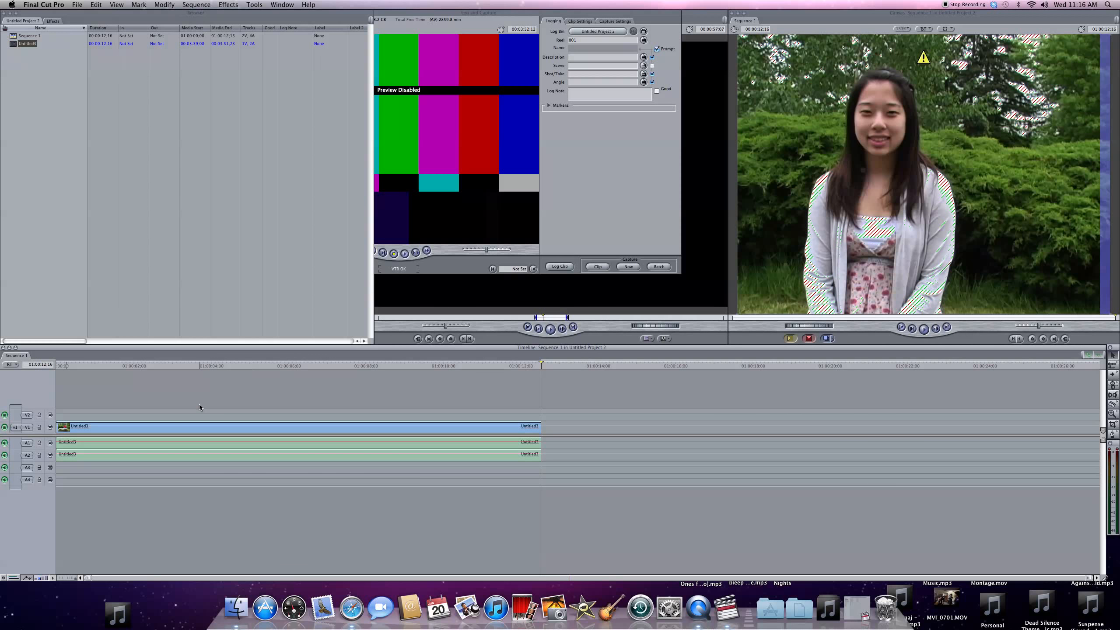
- Try moving the clip along the timeline and onto a higher video track
click(155, 427)
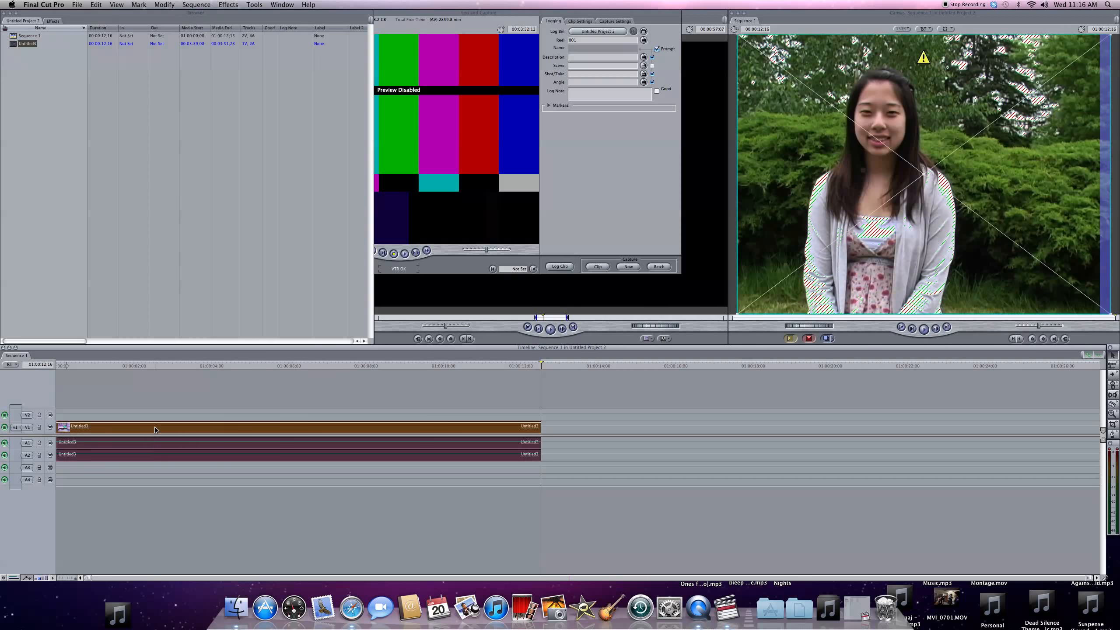
drag(155, 429, 98, 429)
click(125, 404)
click(84, 422)
click(243, 420)
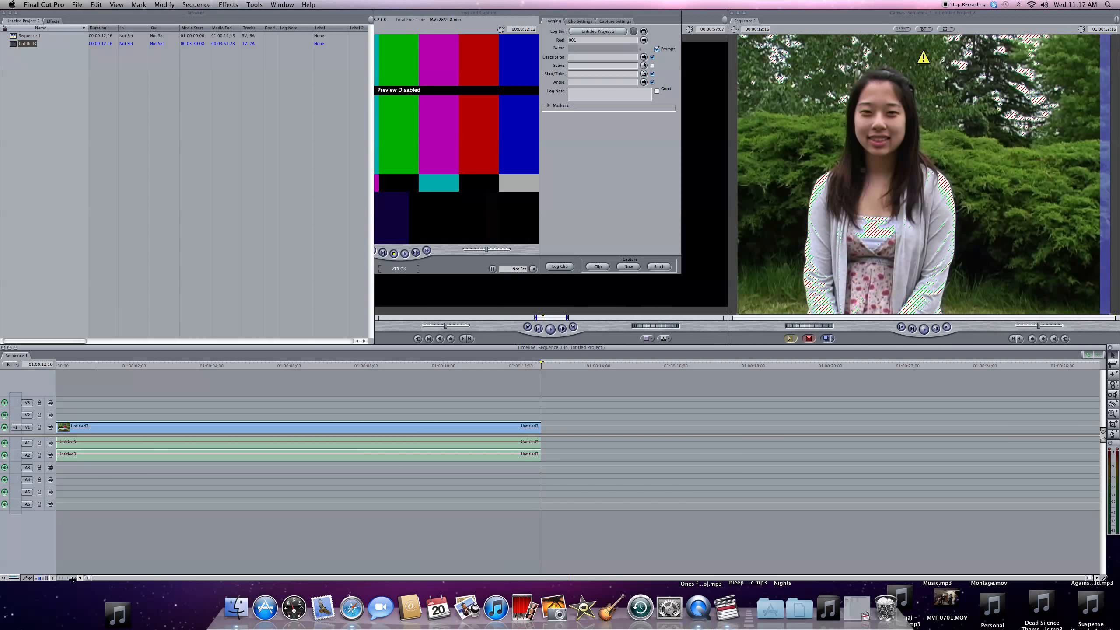
- Play the sequence from near its start, stop at 01:00:00:17 and cut the clip there with the Razor Blade
mouse_move(75, 581)
mouse_down()
mouse_move(57, 581)
mouse_move(81, 581)
mouse_up()
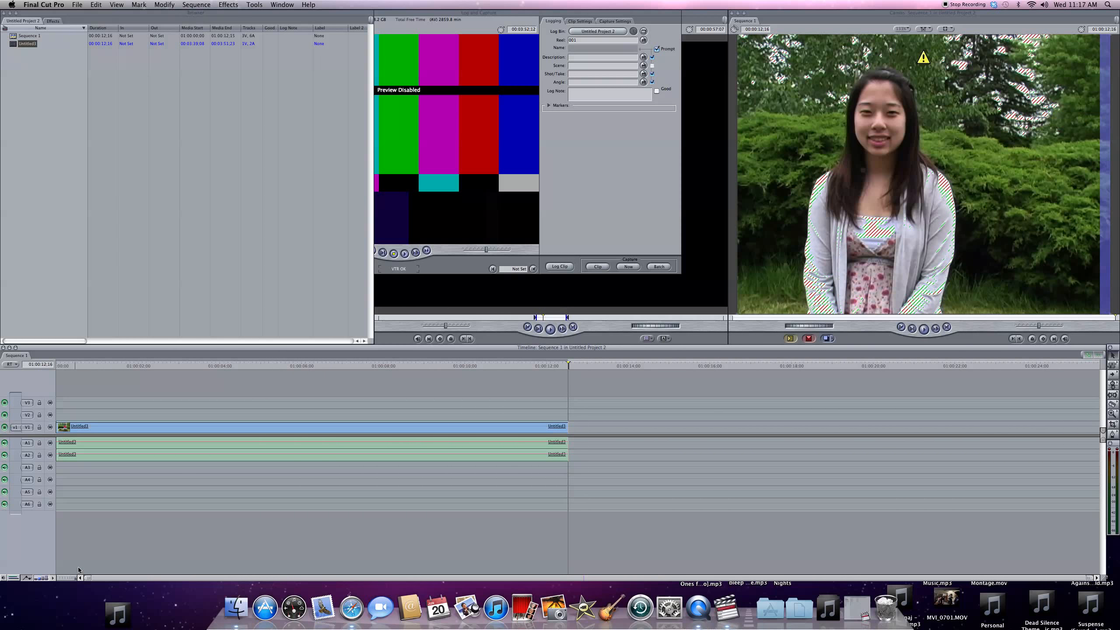
click(71, 365)
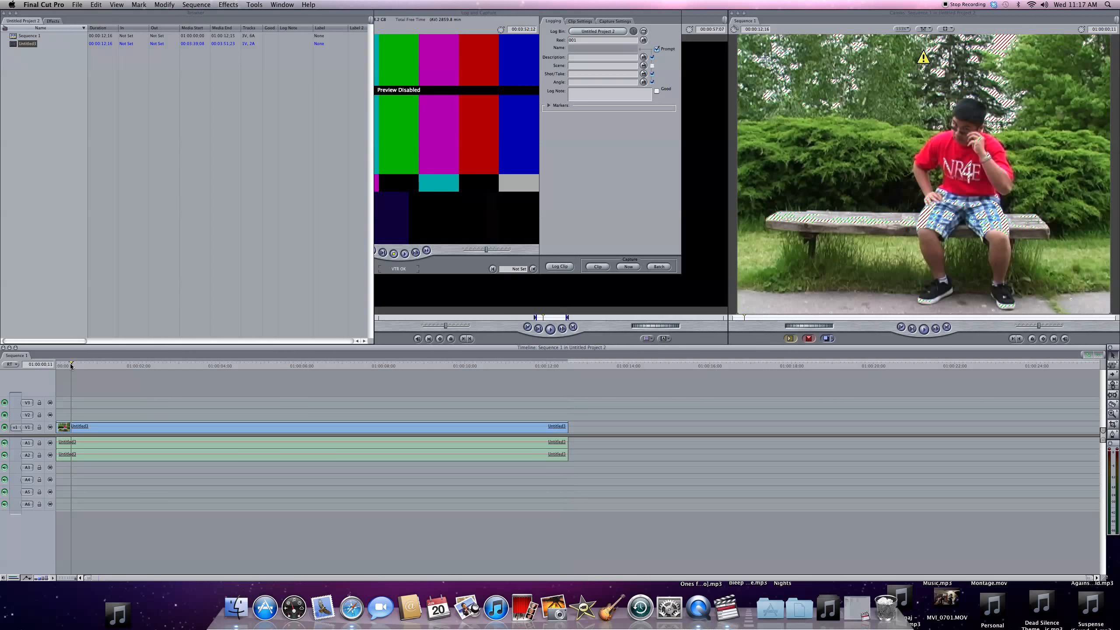
key(space)
key(space)
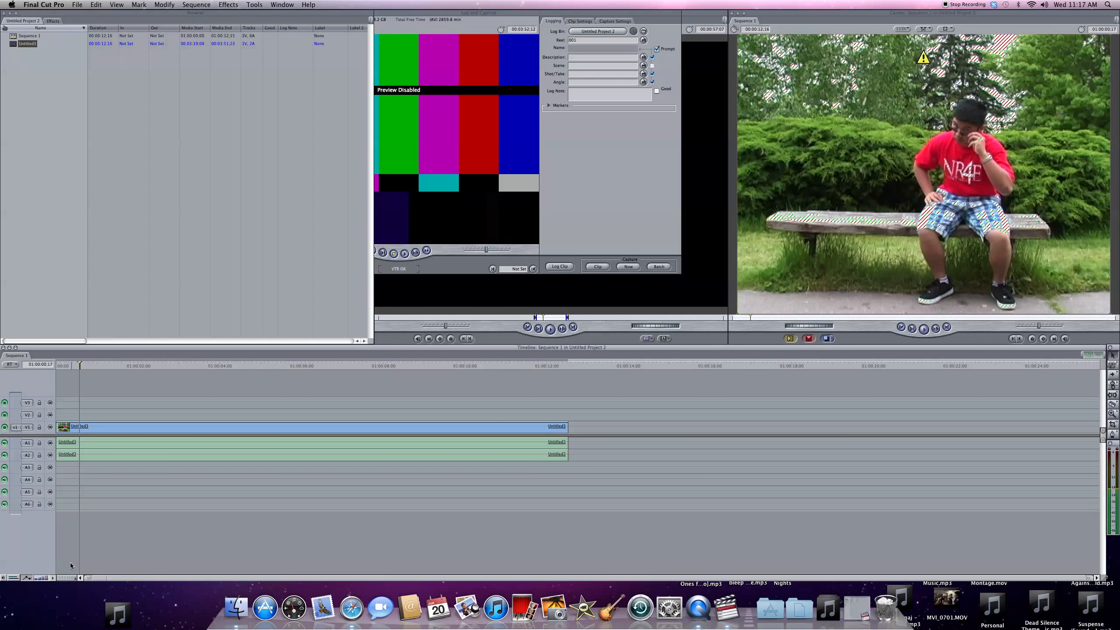
click(80, 426)
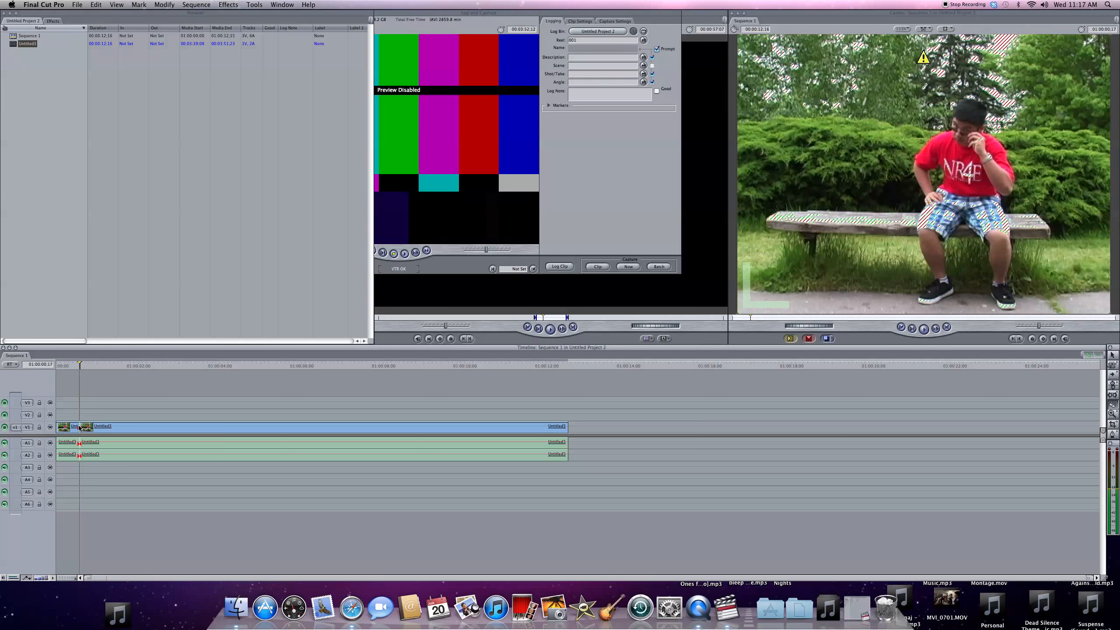
- Cut the clip again one frame after the first cut to isolate a one-frame piece, and play on from there
drag(77, 578, 51, 580)
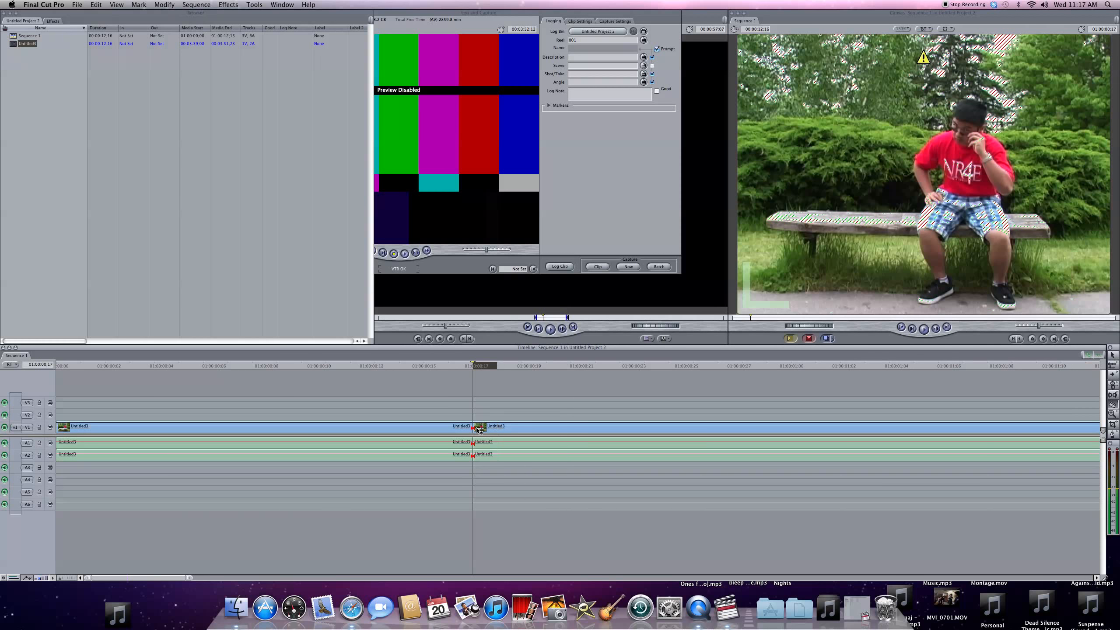
click(497, 427)
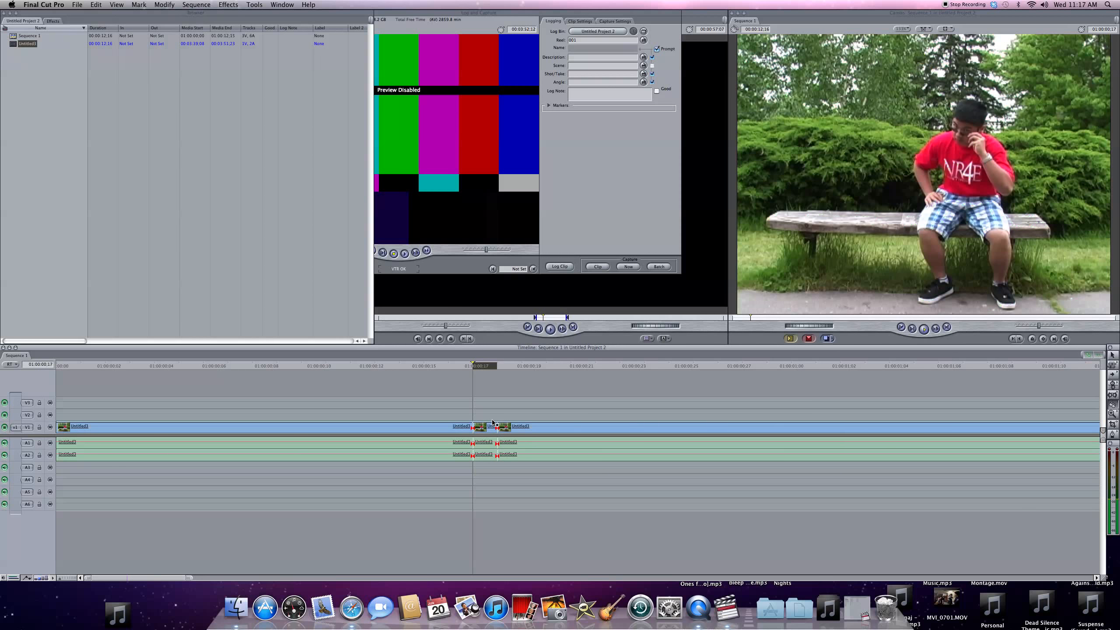
key(space)
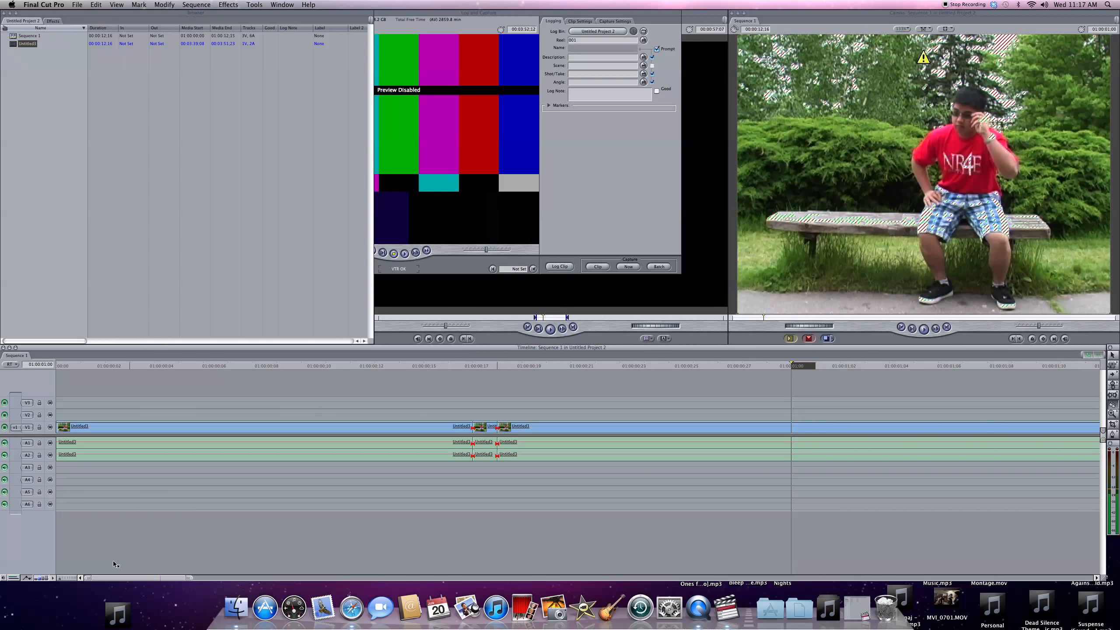
- Move the isolated one-frame piece to the end of the sequence, directly after the long clip
click(76, 579)
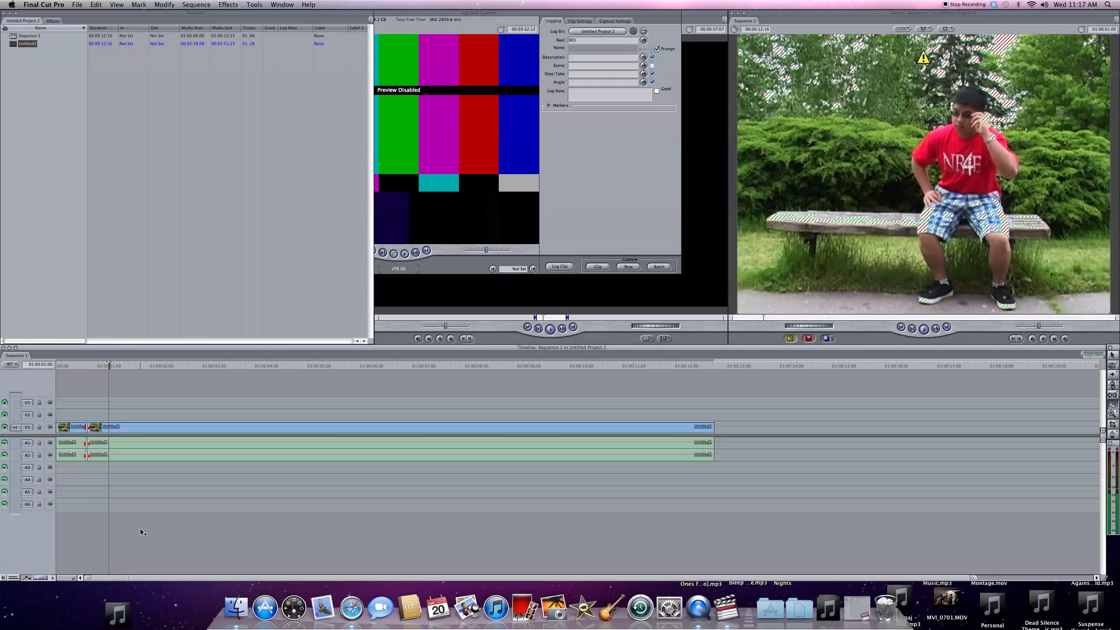
click(88, 426)
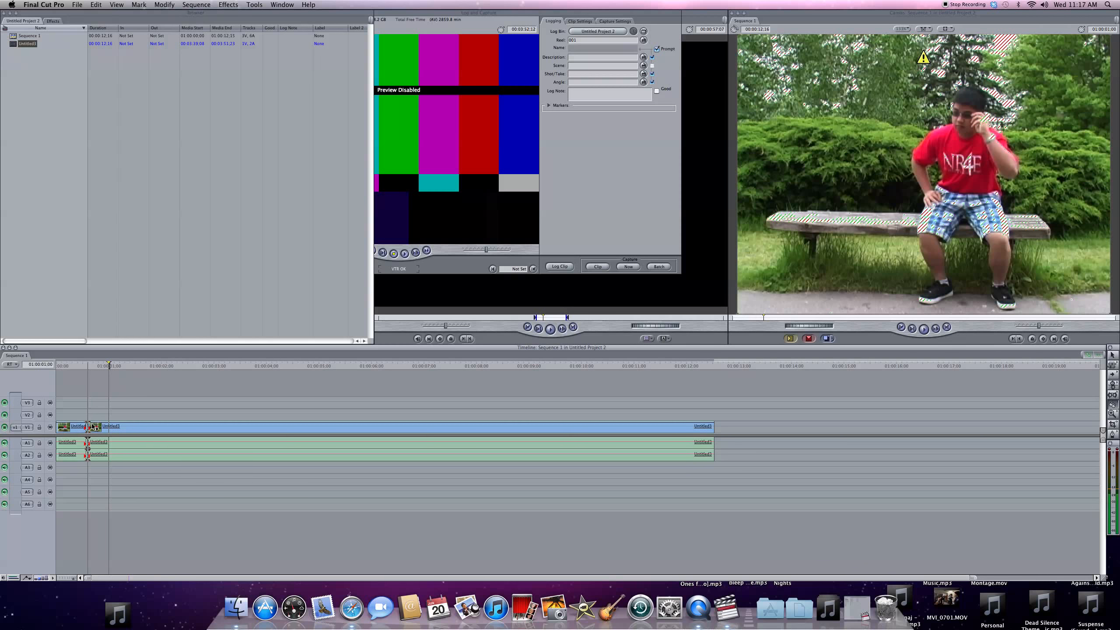
key(a)
click(87, 428)
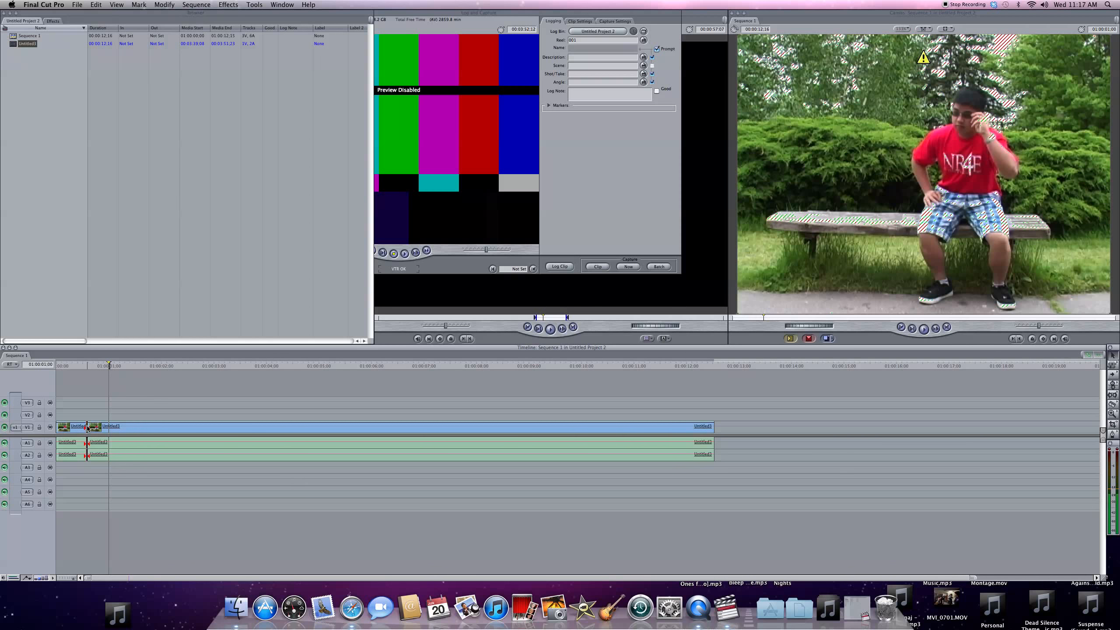
drag(88, 427, 723, 425)
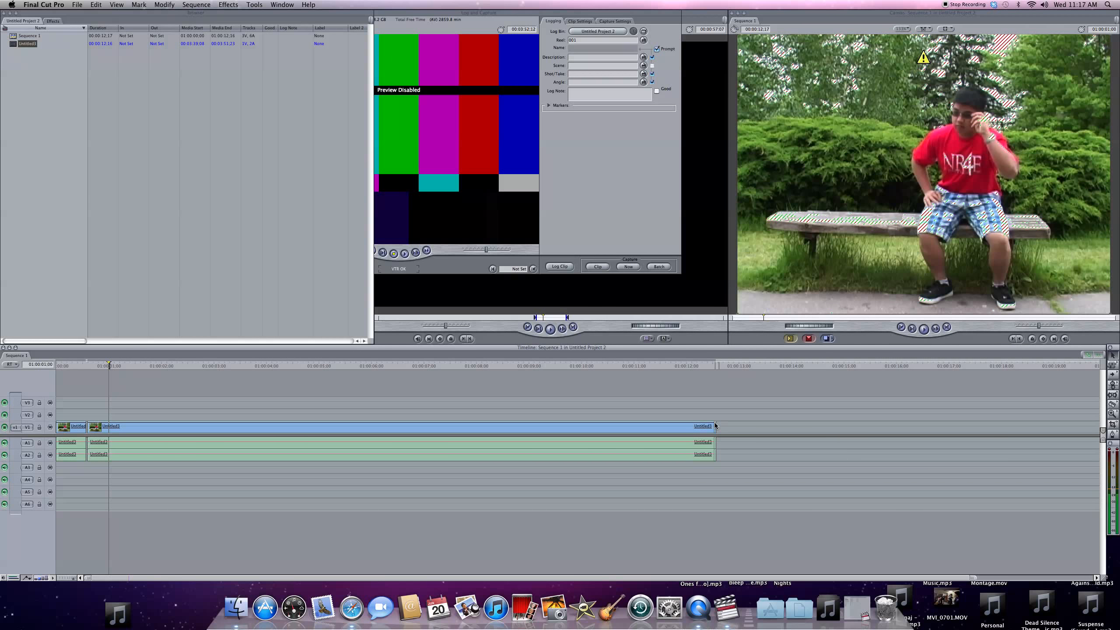
- Cut the long clip at about 7.8 and 8.7 seconds with the Razor Blade to isolate a short middle piece
key(b)
click(467, 427)
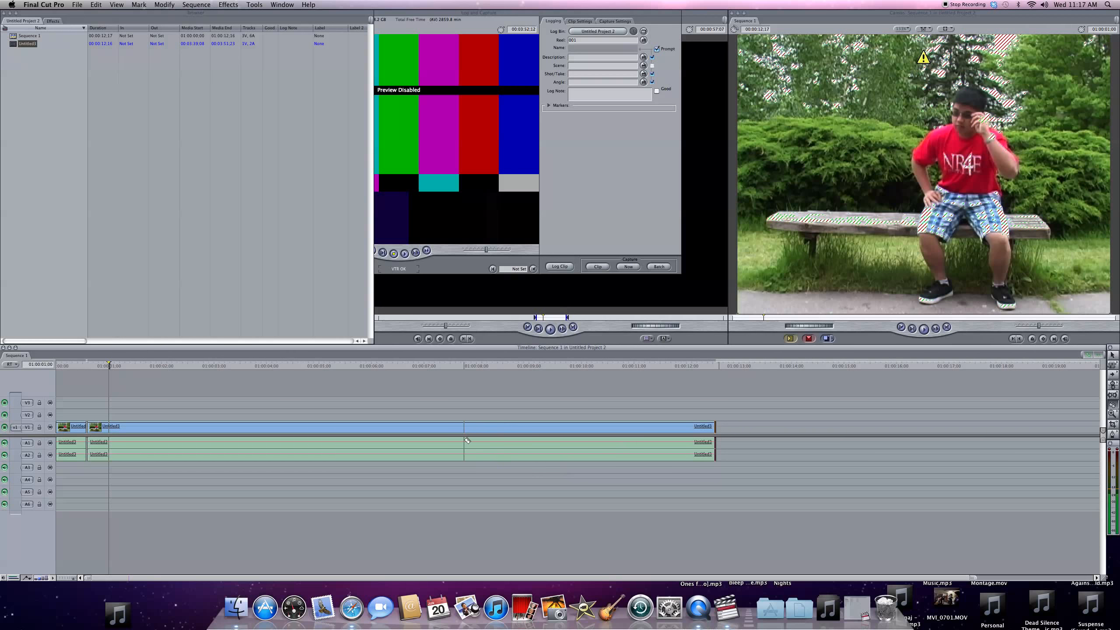
click(513, 427)
key(a)
mouse_move(494, 427)
mouse_down()
mouse_move(404, 412)
mouse_move(487, 418)
mouse_up()
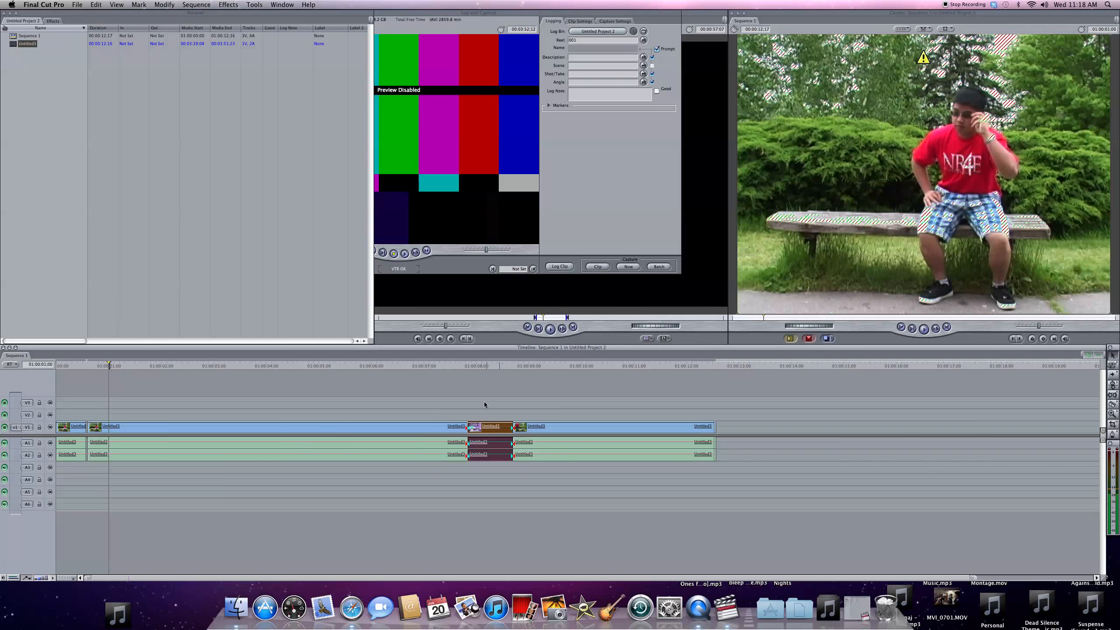
click(419, 383)
key(b)
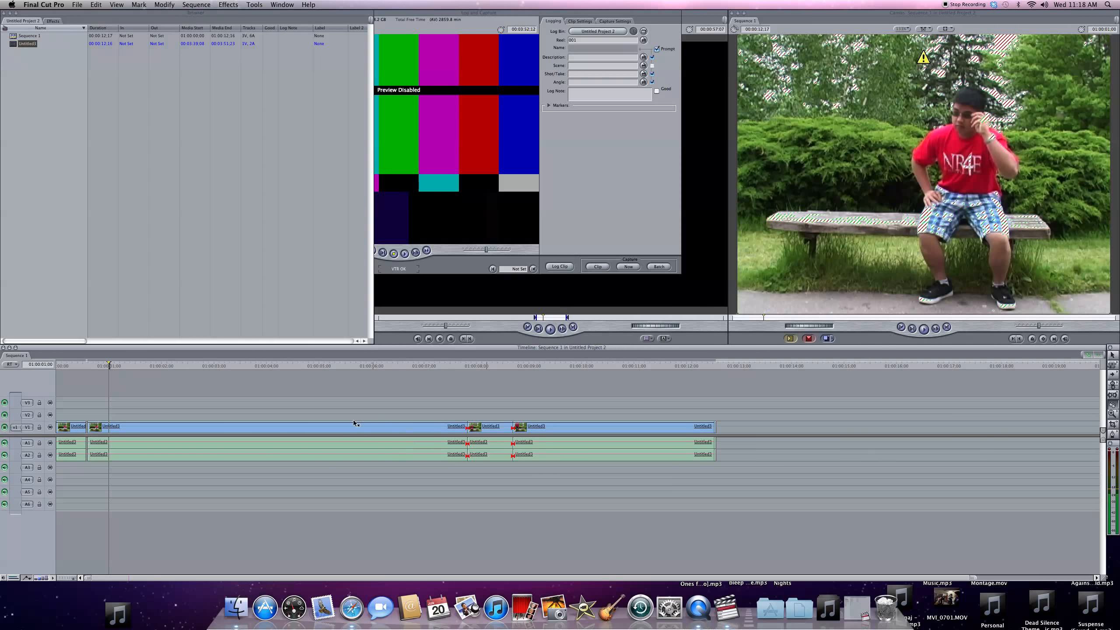
key(a)
click(280, 424)
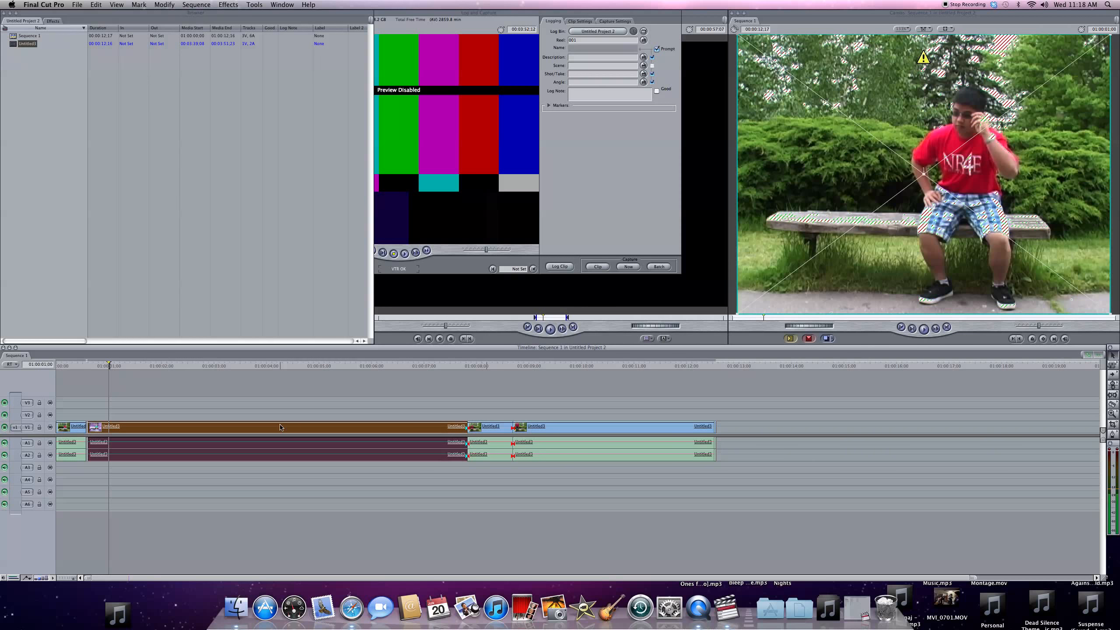
click(287, 412)
click(278, 430)
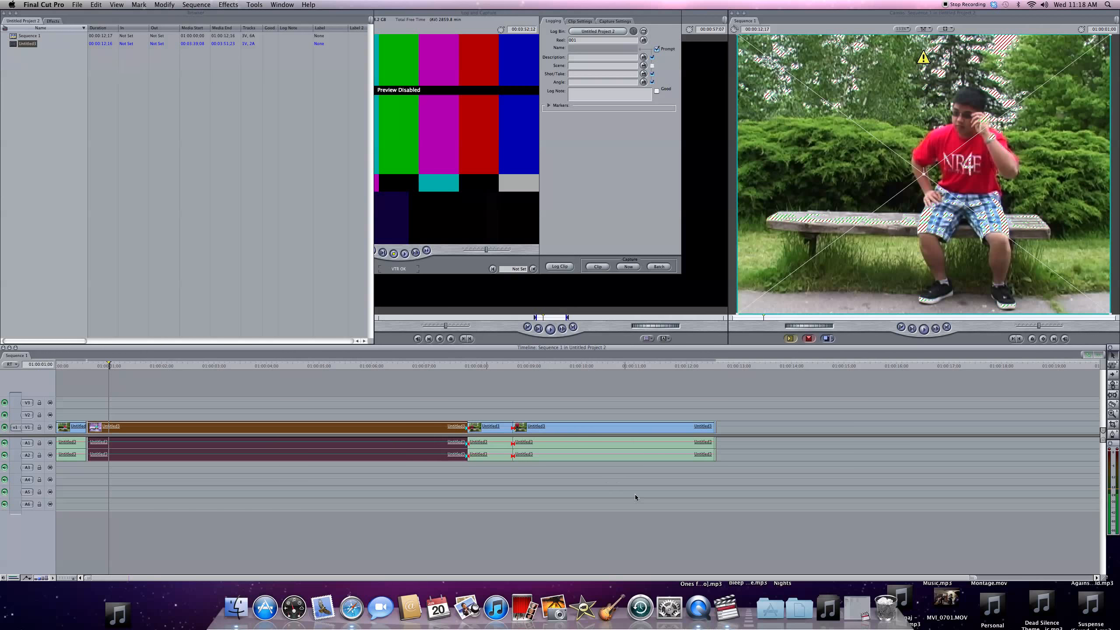
- Set the short middle piece's constant speed to 50 percent and play it back from just before its start
double_click(488, 428)
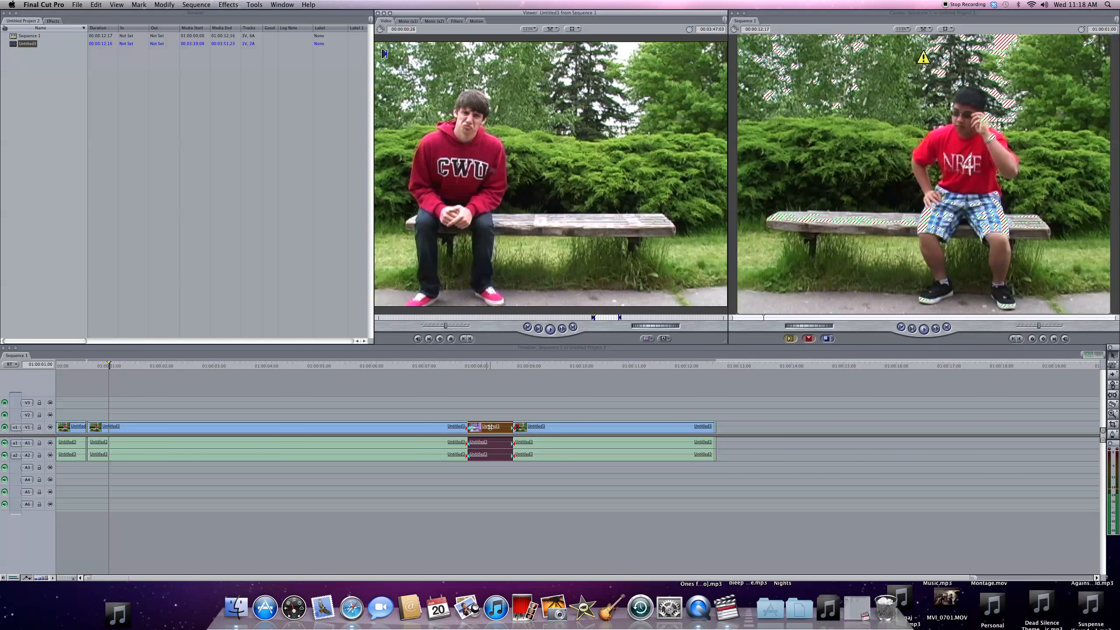
right_click(490, 427)
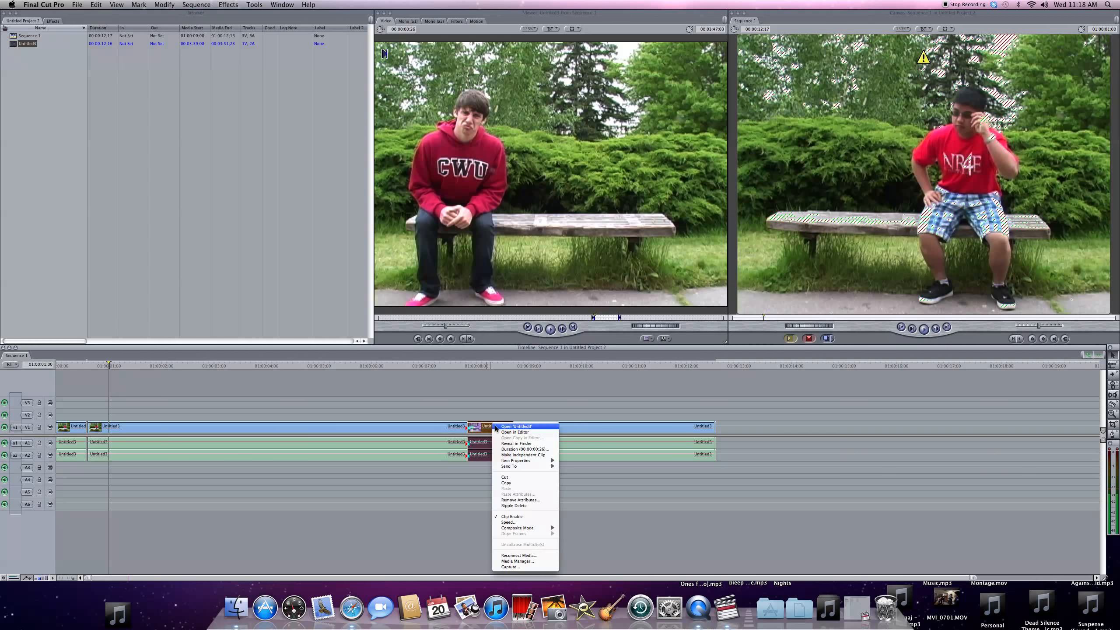
click(523, 523)
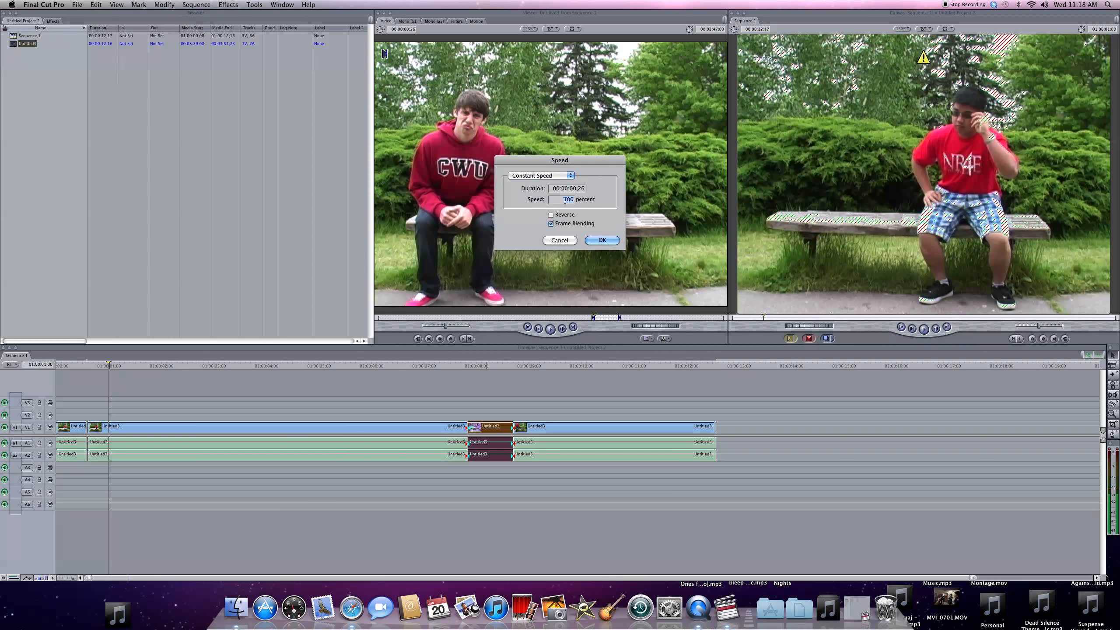
text(50)
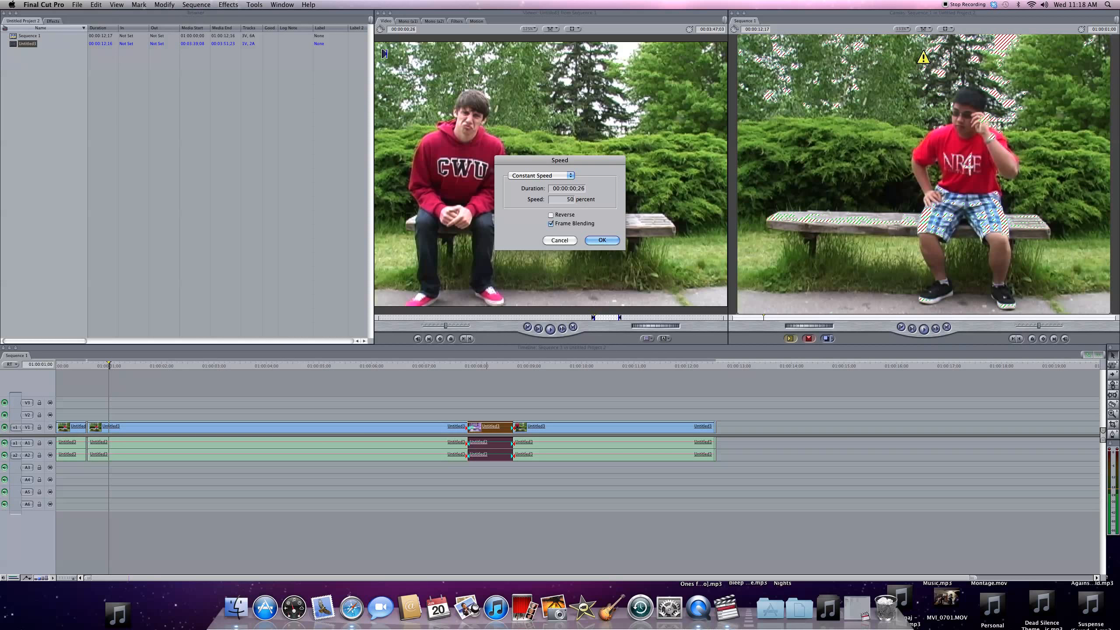
click(603, 241)
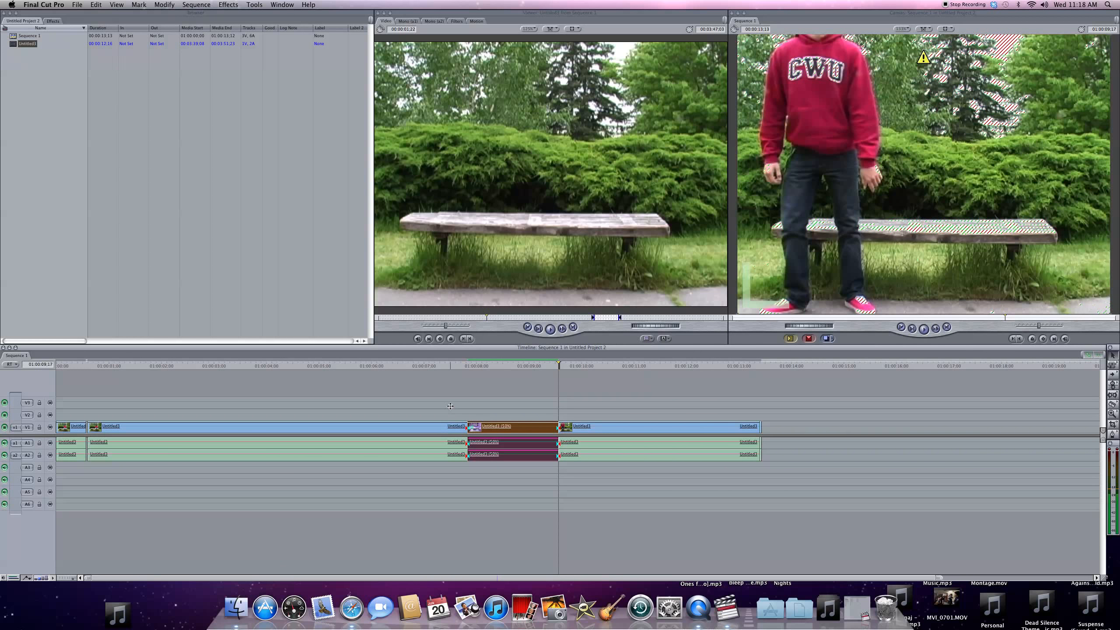
click(466, 366)
key(space)
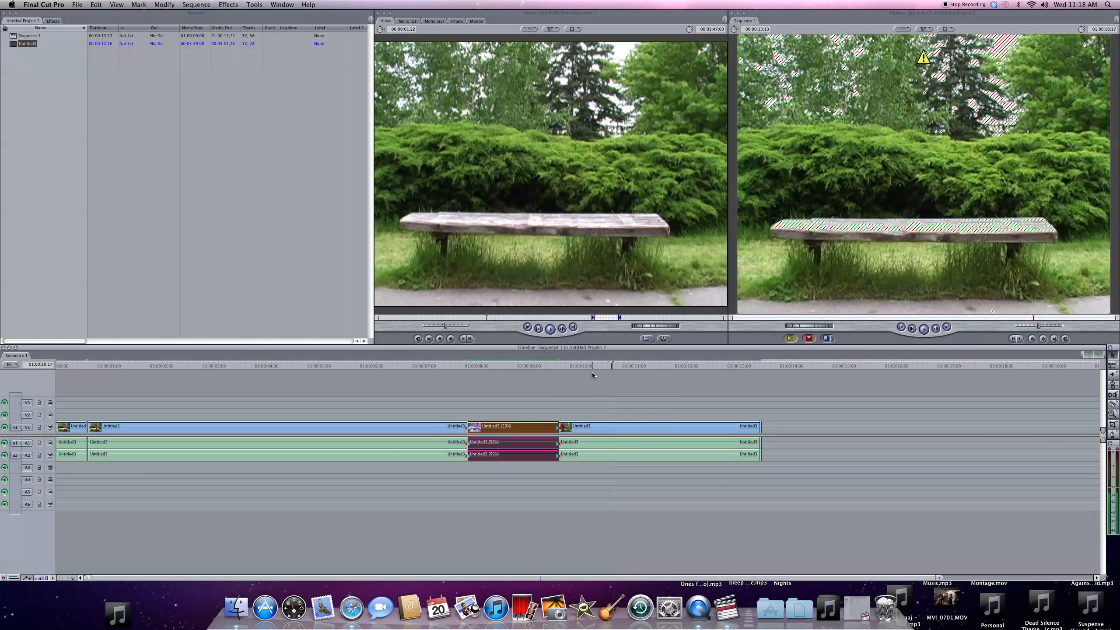
- Set the short middle piece's constant speed to 150 percent
right_click(485, 425)
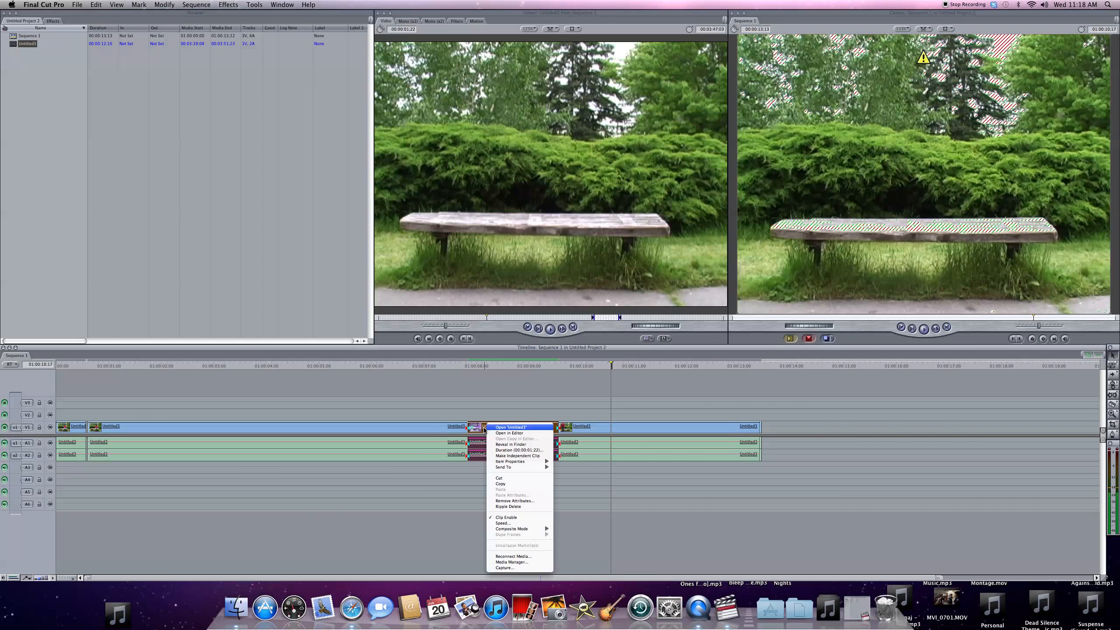
click(530, 526)
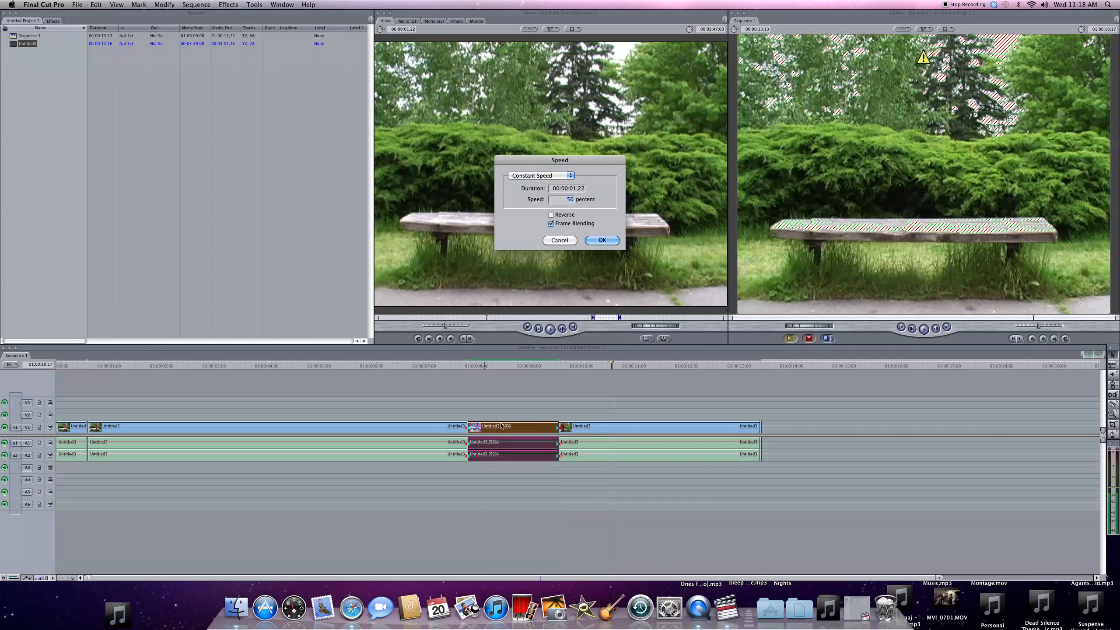
text(10)
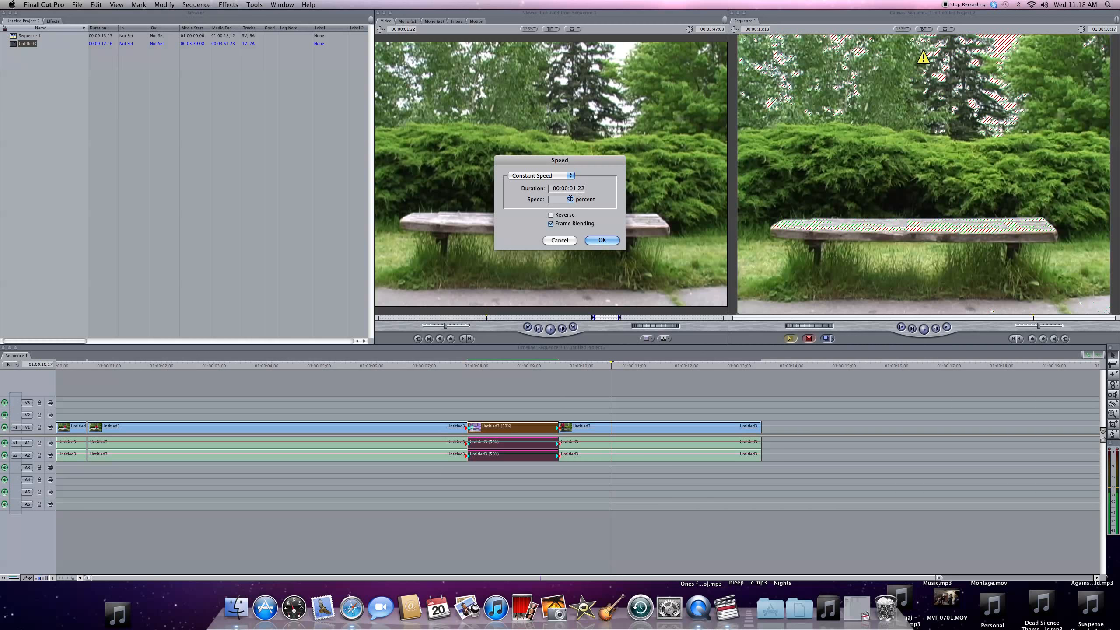
text(0)
key(BackSpace)
key(BackSpace)
text(50)
click(602, 240)
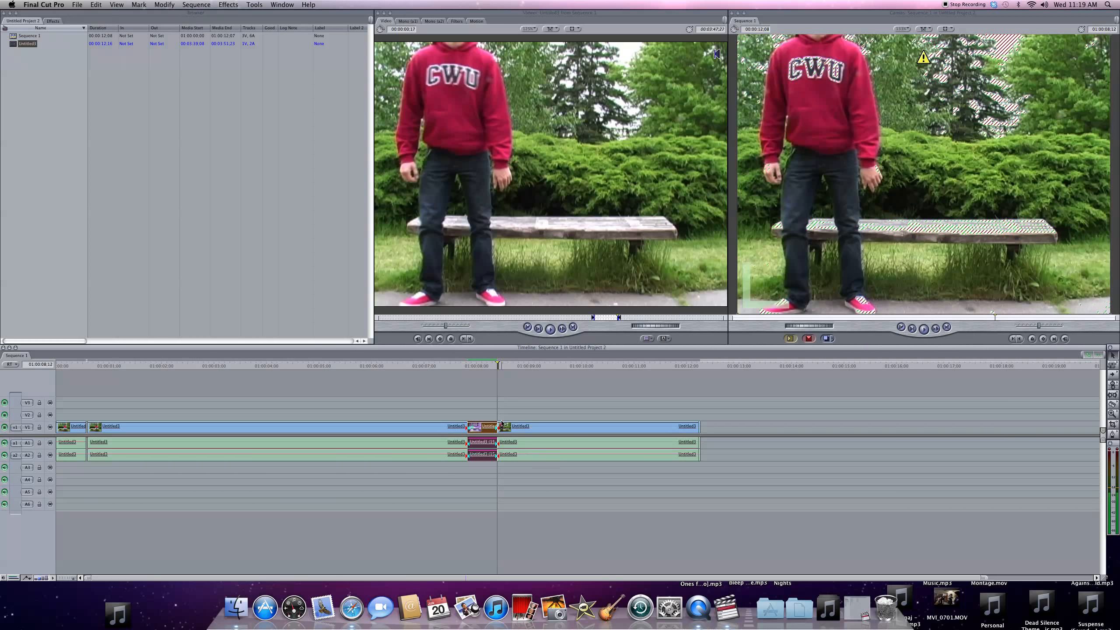
- Play back the sped-up middle piece twice from just before its start and decline saving the project
click(462, 363)
key(space)
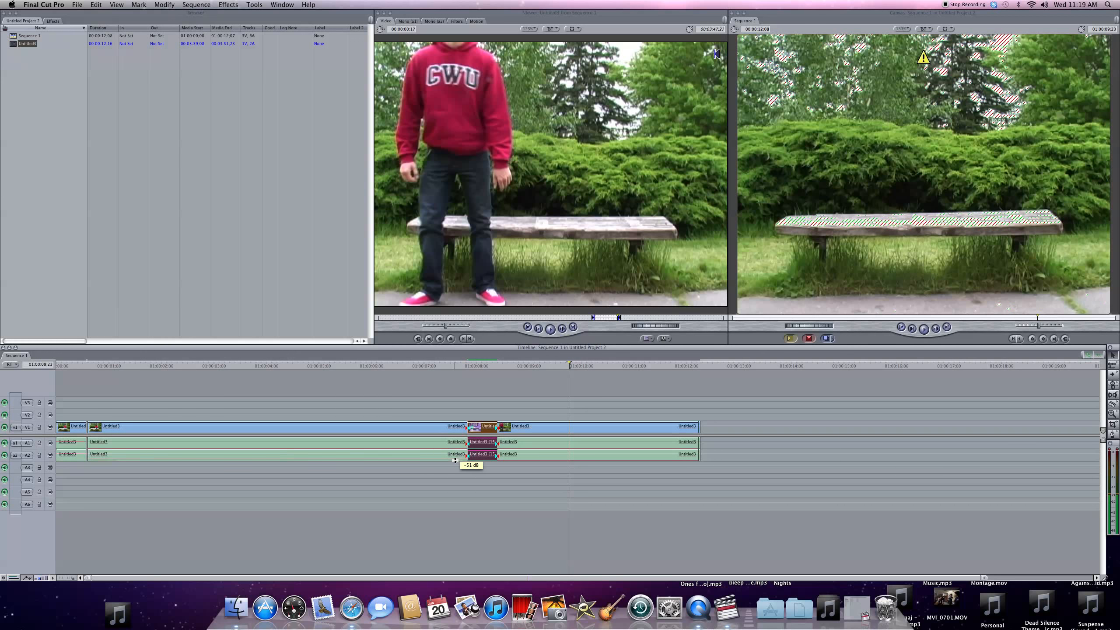
click(467, 365)
key(space)
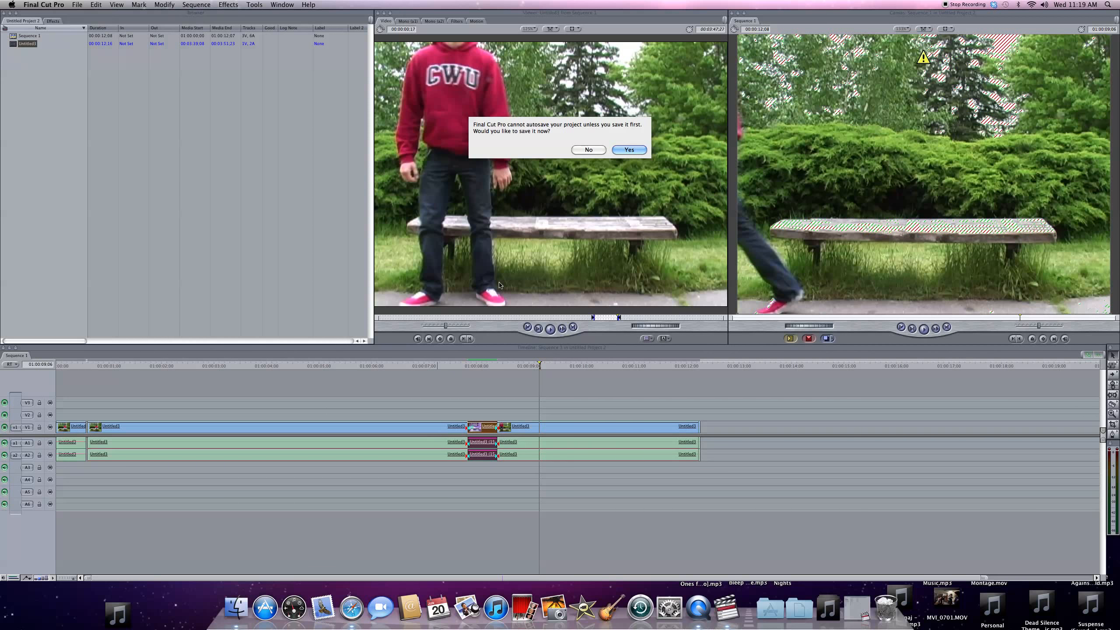
click(582, 150)
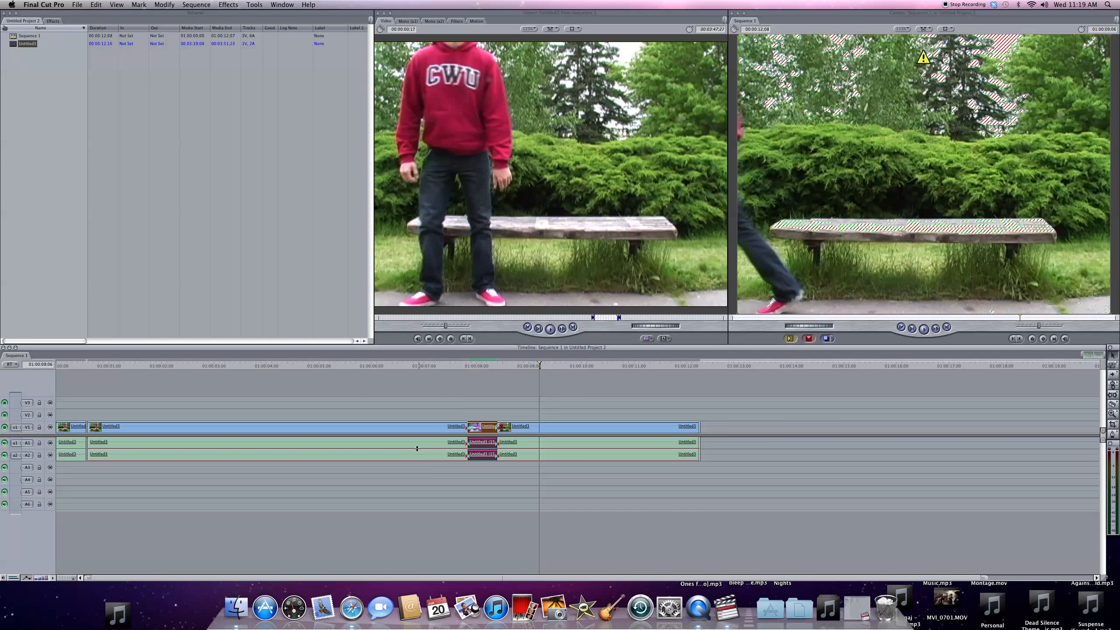
- Toggle the timeline's clip overlays and set the long clip's audio level to 0 dB
click(28, 579)
click(29, 579)
drag(334, 448, 332, 442)
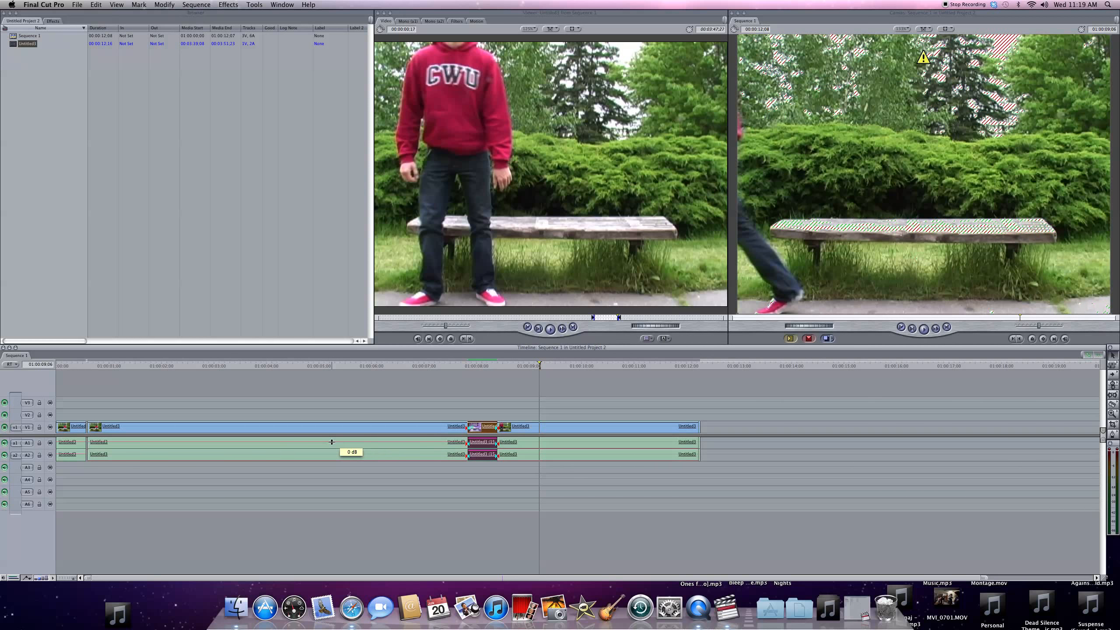
- Add two opacity keyframes at the start of the long clip with the Pen tool and shape them into a fade-in from black
scroll(331, 441, right, 2)
scroll(322, 468, left, 2)
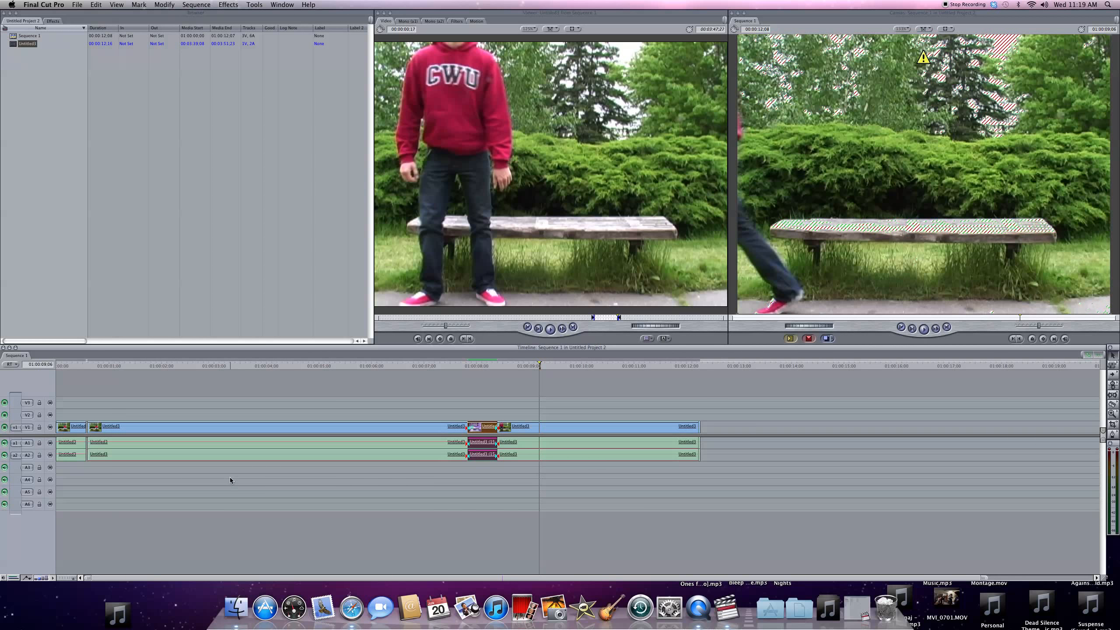
key(p)
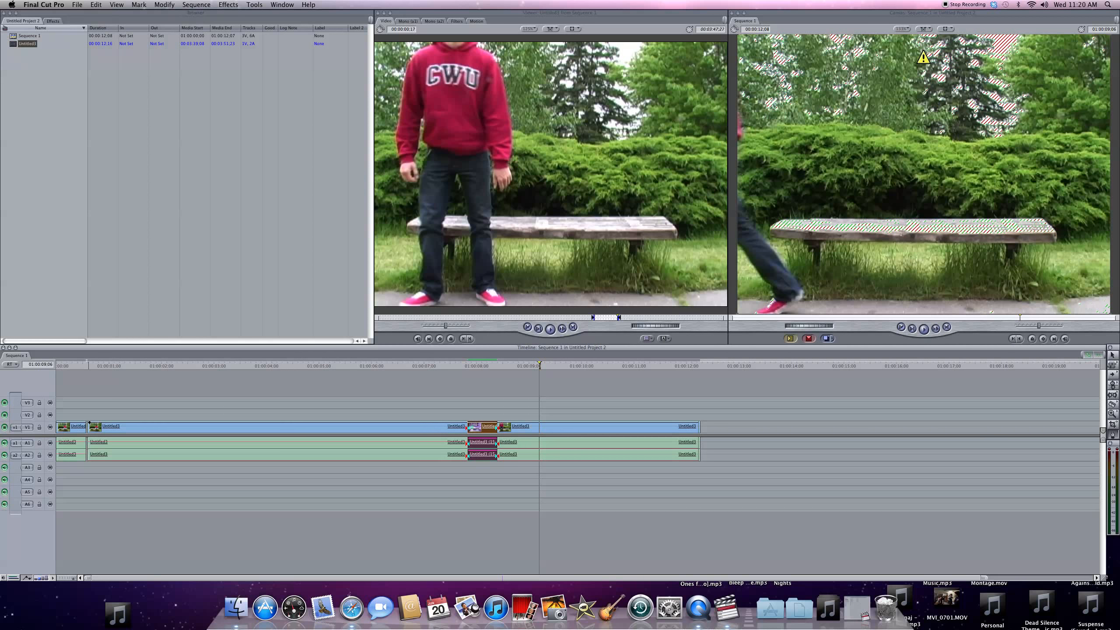
mouse_move(89, 423)
mouse_down()
mouse_move(89, 432)
mouse_move(88, 422)
mouse_up()
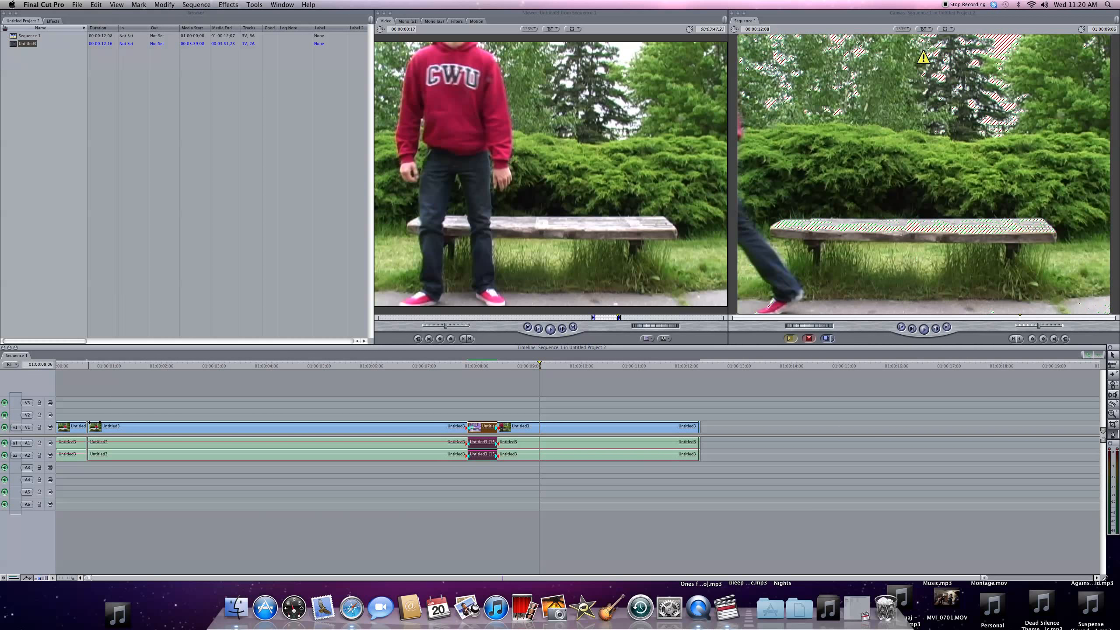
drag(90, 424, 100, 424)
- Play back the long clip's fade-in several times from around the clip's start
click(82, 363)
key(space)
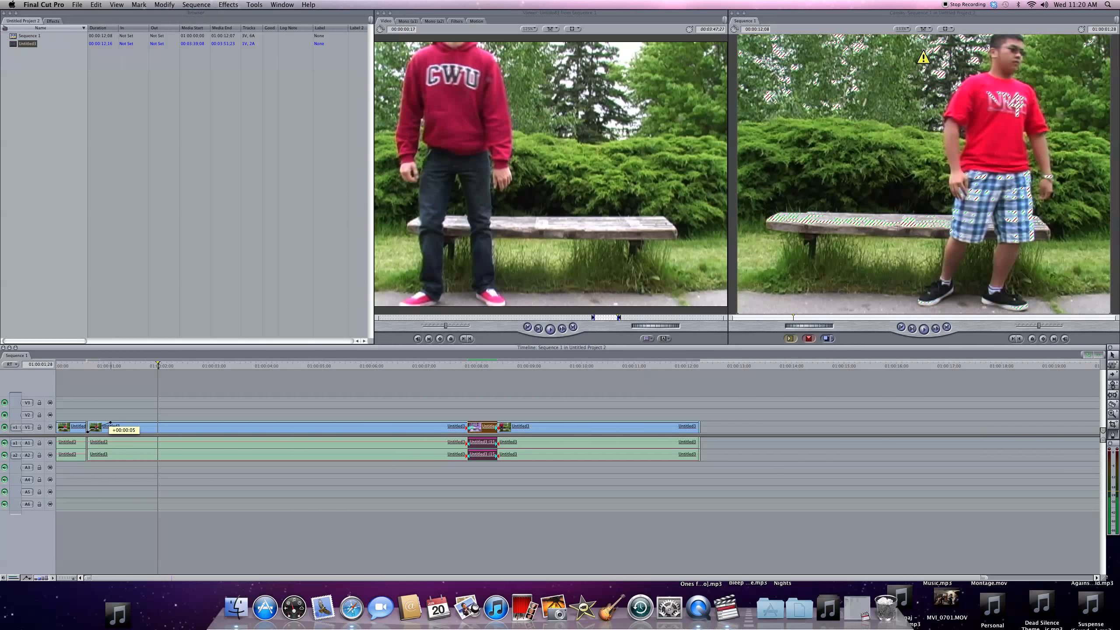
click(90, 363)
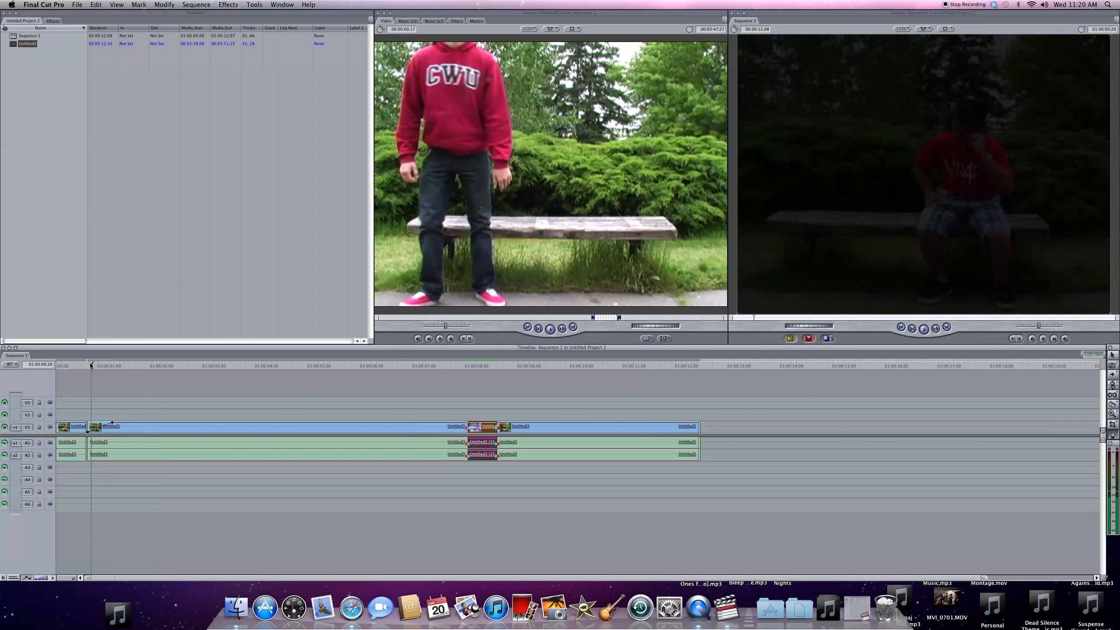
key(space)
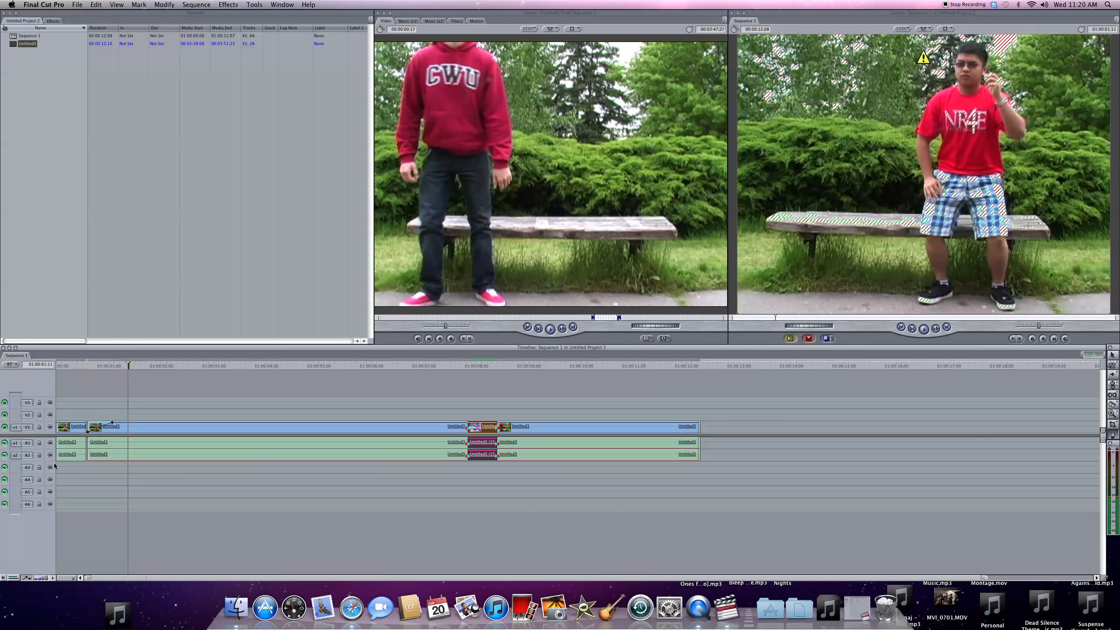
click(89, 363)
key(space)
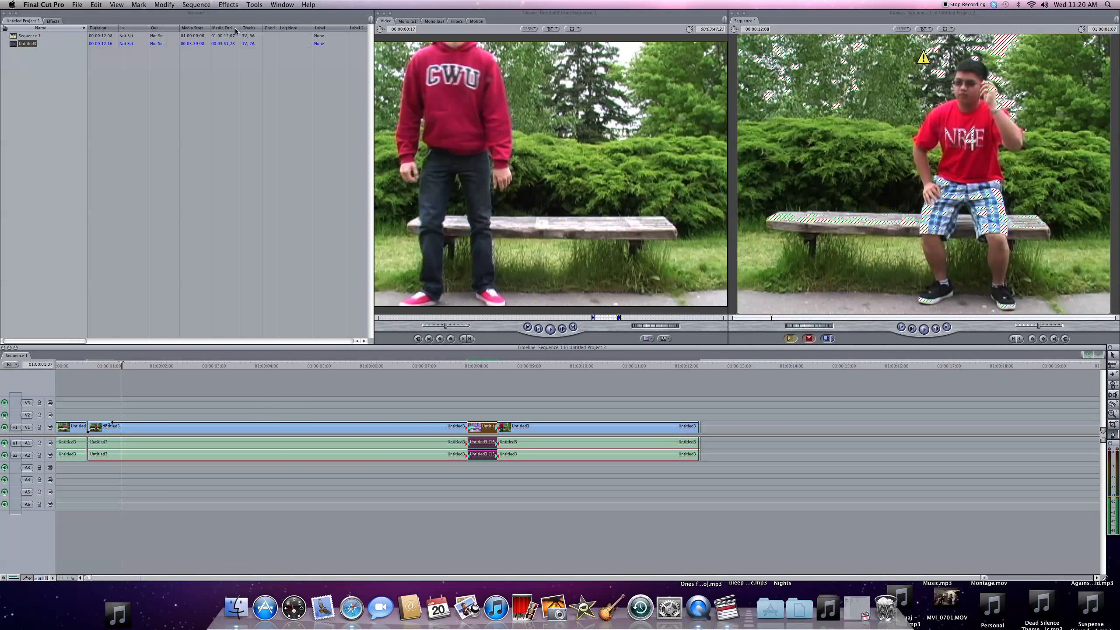
- Apply the Cross Dissolve video transition between the long clip and the short middle piece and play it back from just before the cut
click(57, 21)
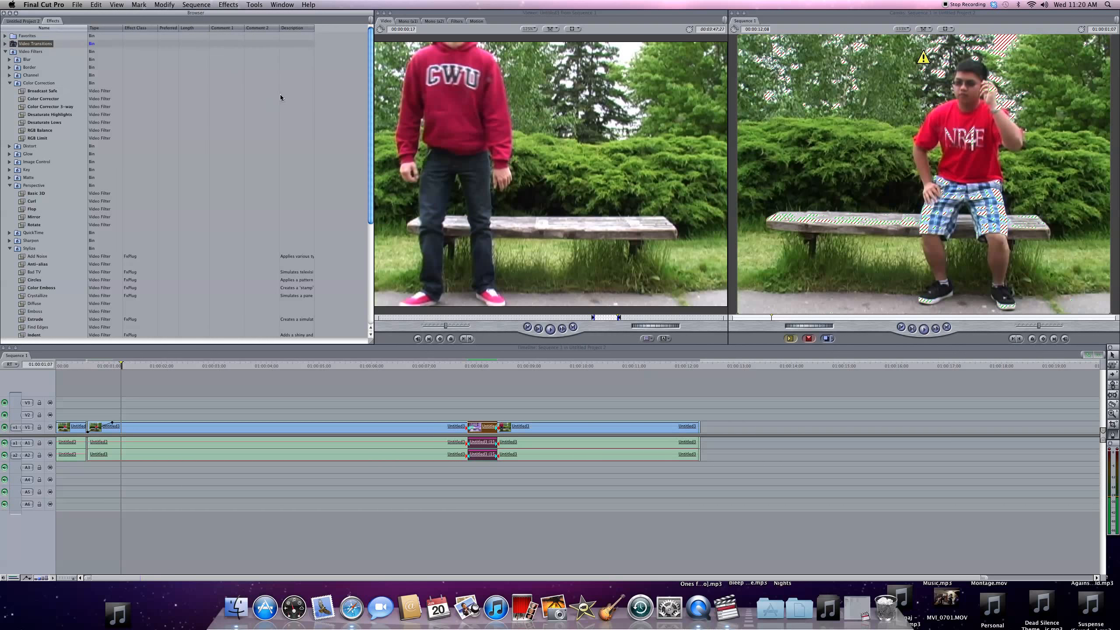
click(6, 44)
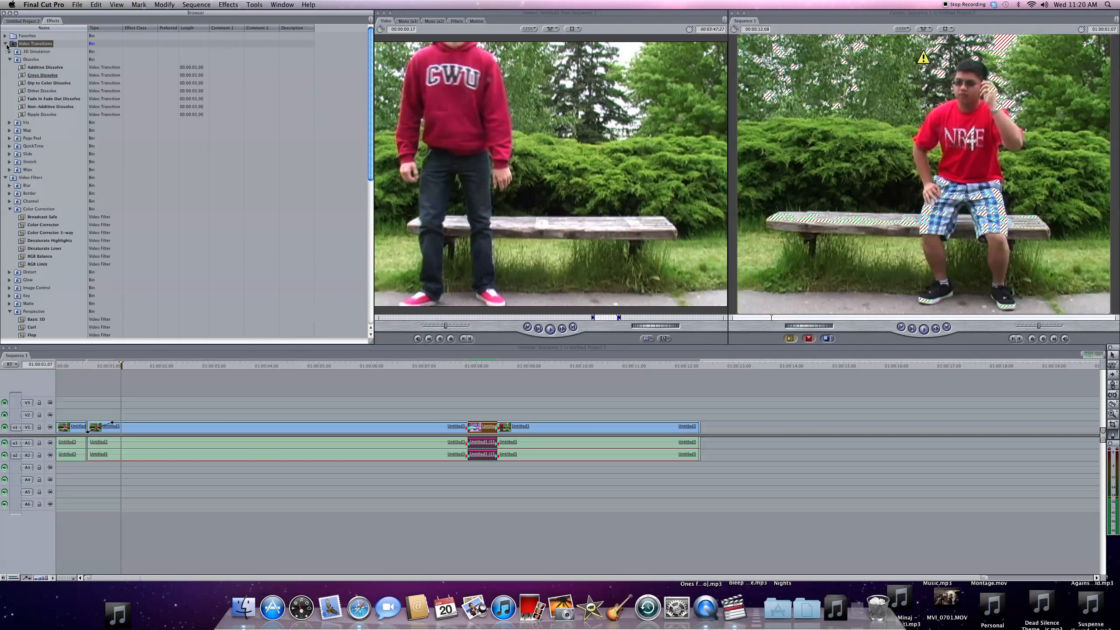
click(66, 77)
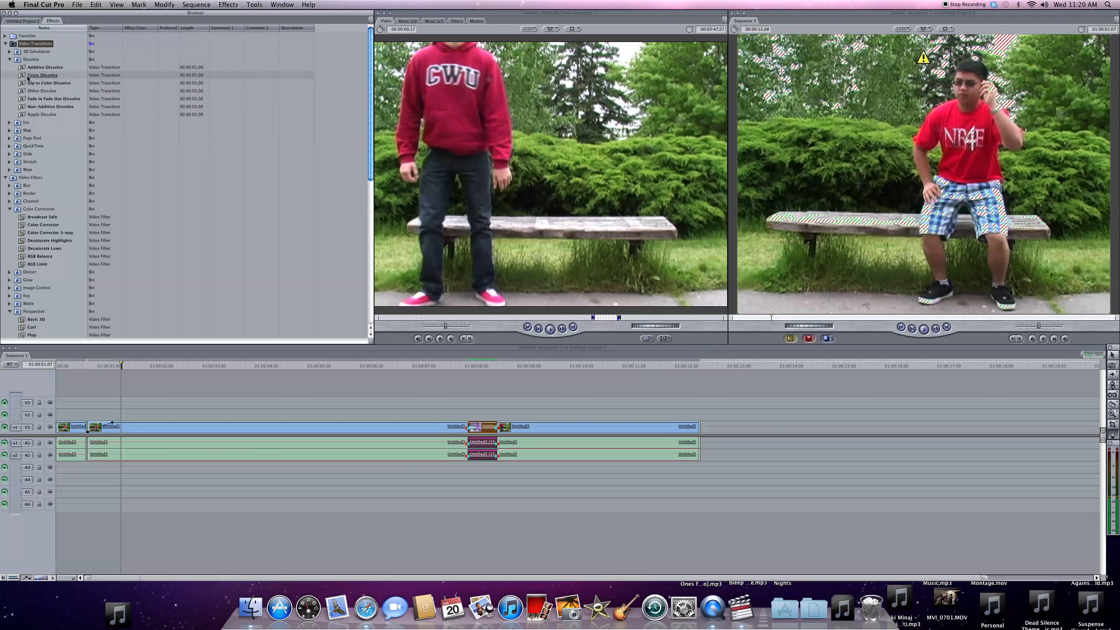
drag(28, 77, 466, 427)
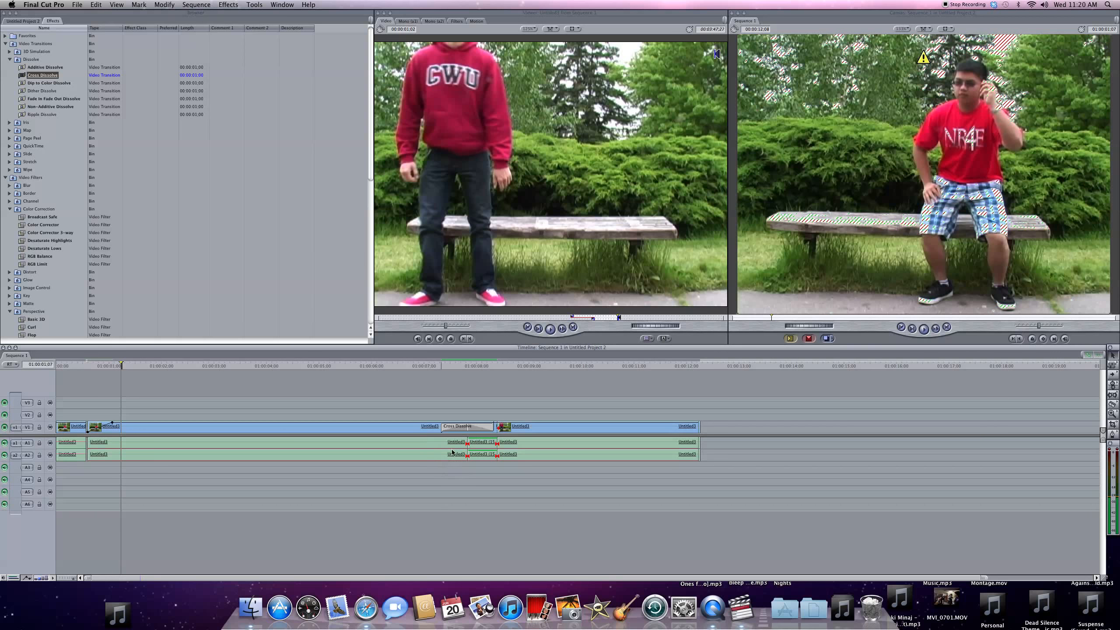
click(436, 366)
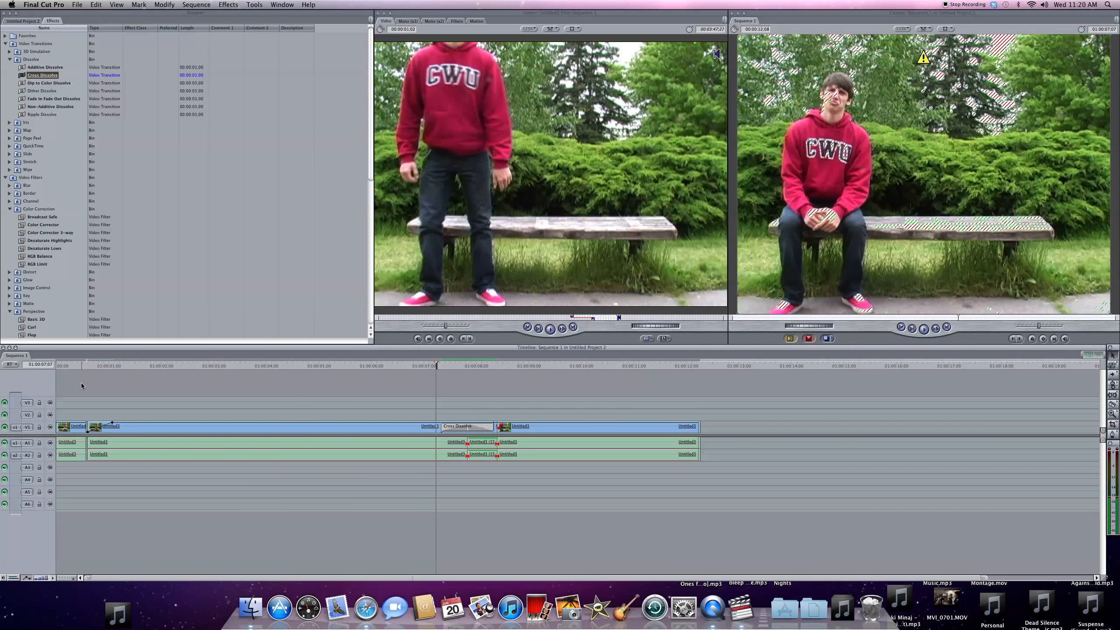
key(space)
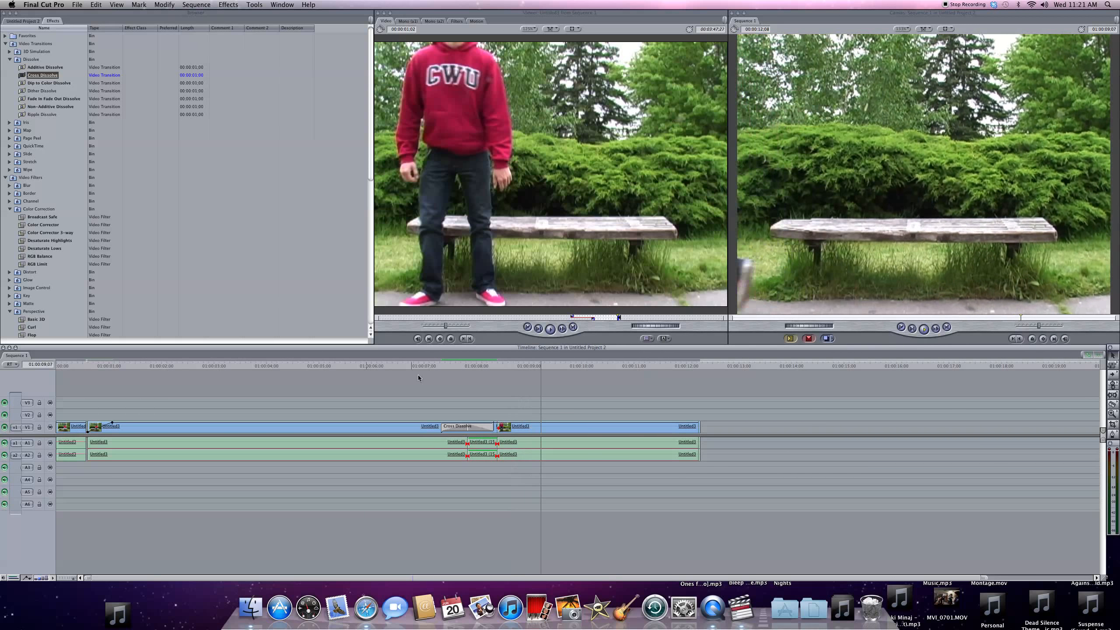
- Move the short sped-up middle piece on track V1 to a spot just past the end of the last clip
click(485, 444)
drag(485, 443, 604, 428)
mouse_move(749, 439)
mouse_down()
mouse_move(677, 442)
mouse_move(728, 441)
mouse_up()
- Delete the cross dissolve and move the last clip back against the end of the long clip to close the gap
drag(596, 427, 554, 430)
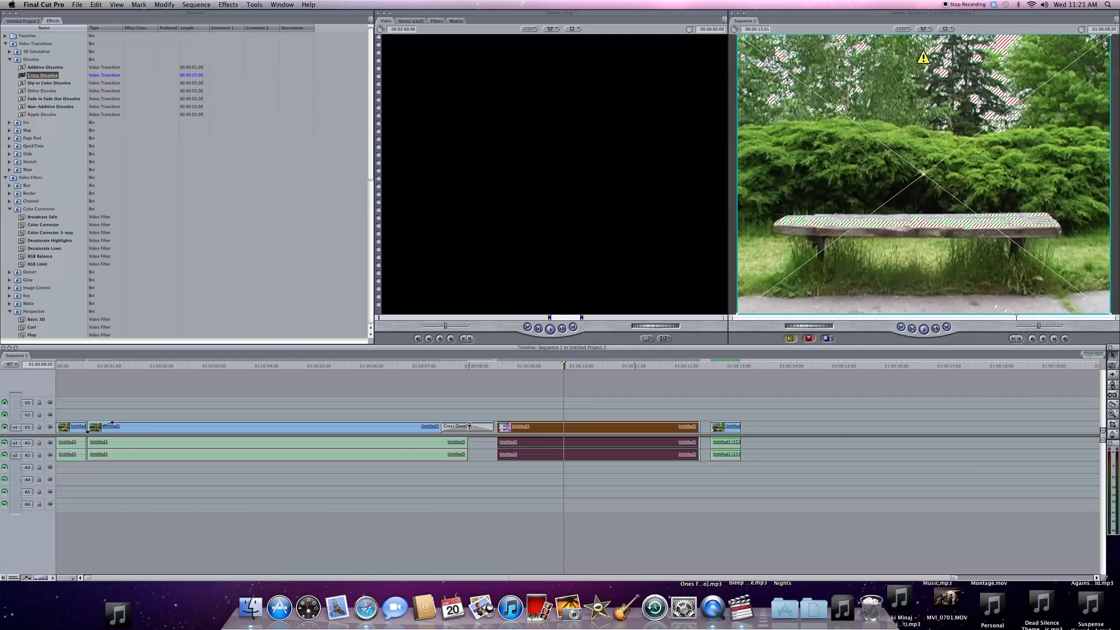
click(470, 427)
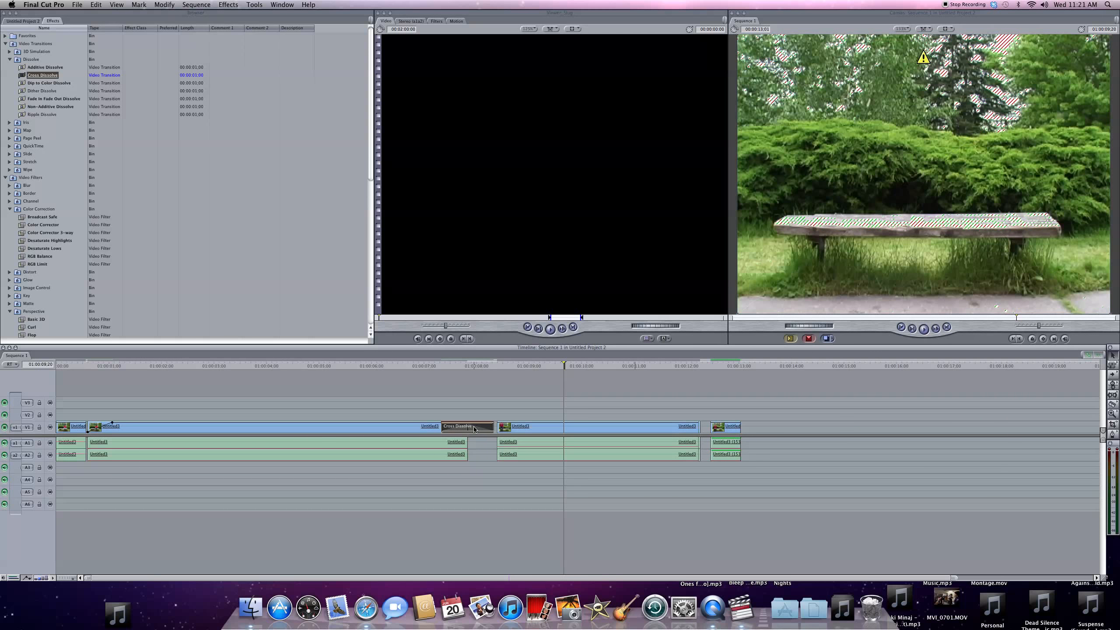
key(Delete)
drag(520, 428, 488, 424)
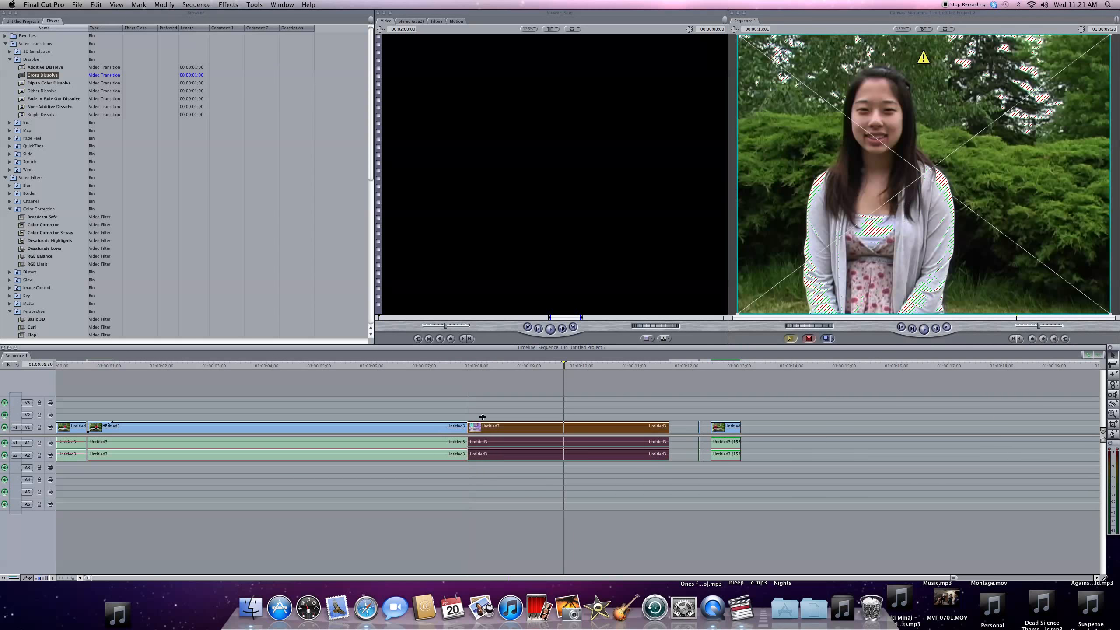
click(383, 387)
- Apply Cross Dissolve to the cut between the long clip and the adjoining last clip and play the transition back
drag(43, 75, 468, 427)
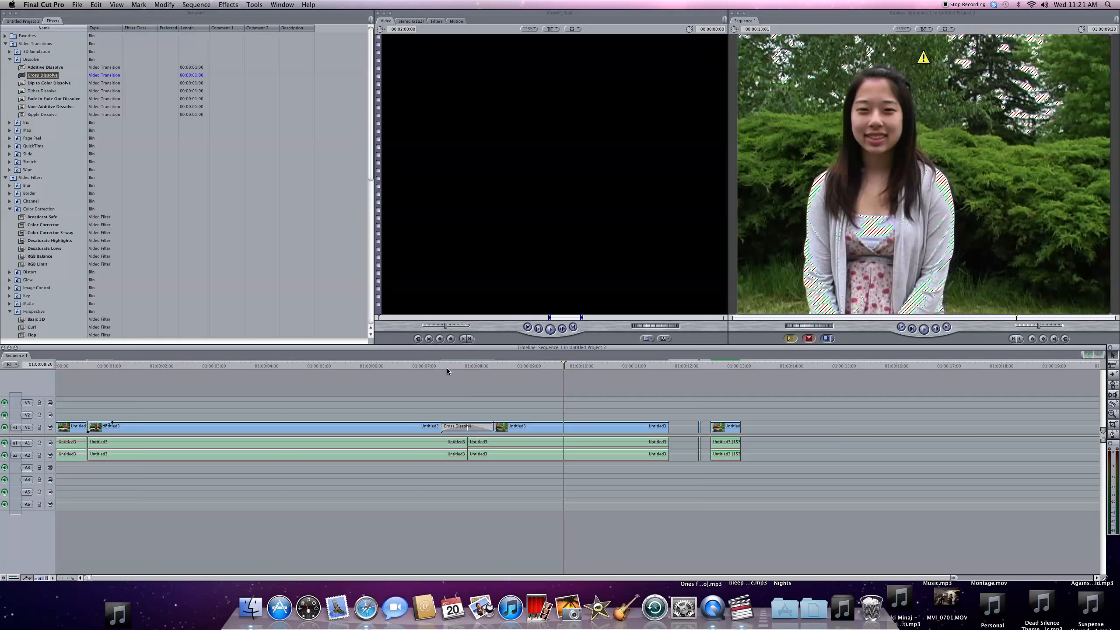
click(438, 362)
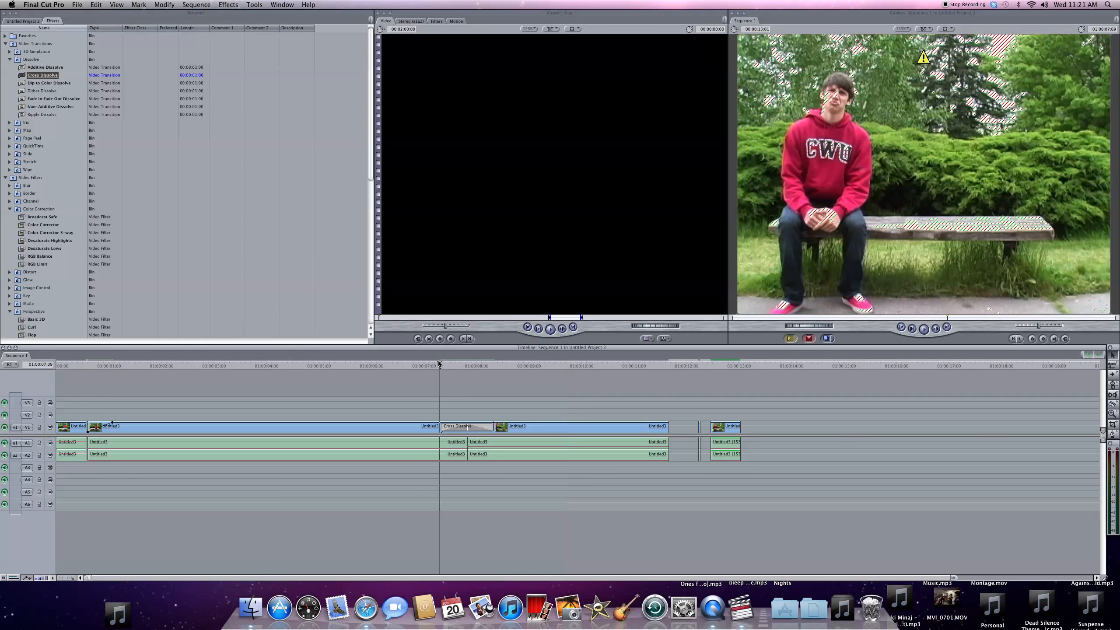
key(space)
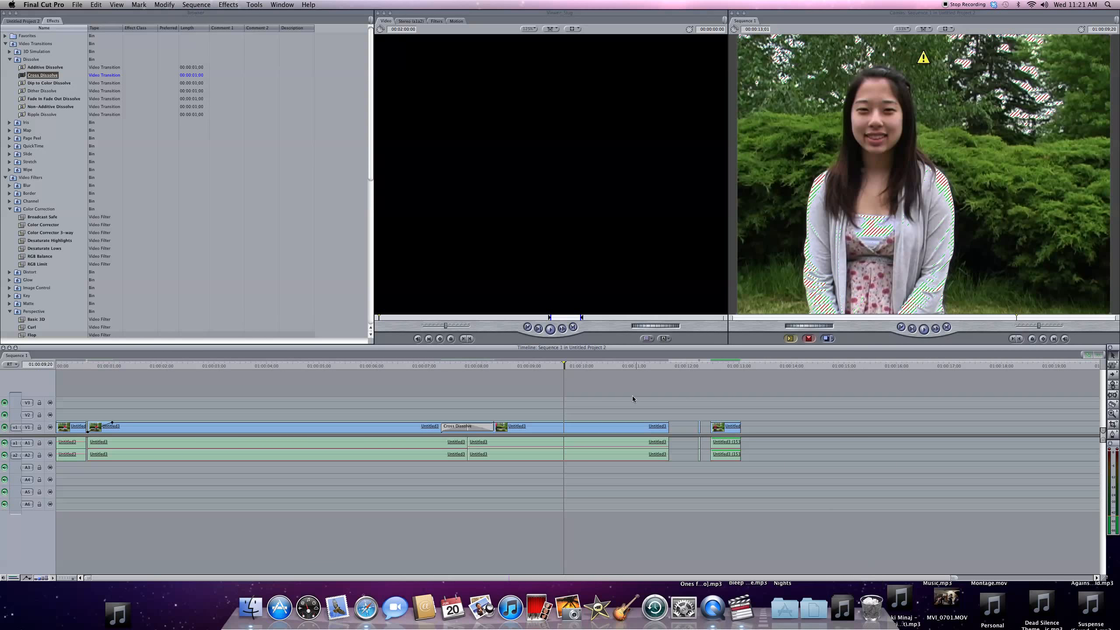
- Load a Text generator into the viewer, set its text to "Hi Everyone" and preview the title
click(684, 427)
click(684, 426)
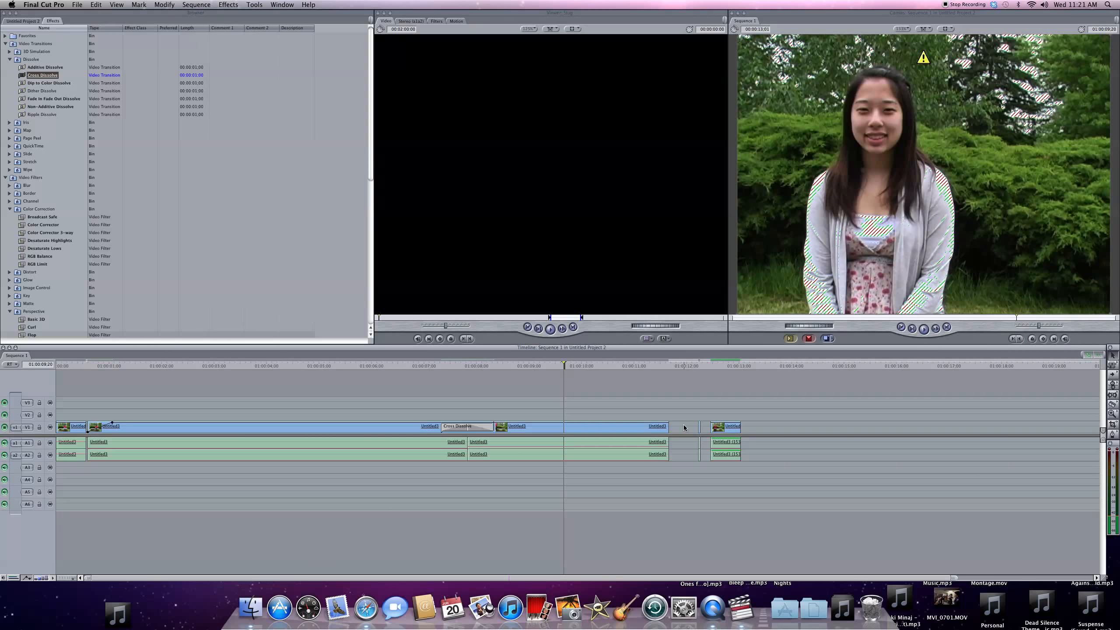
click(665, 338)
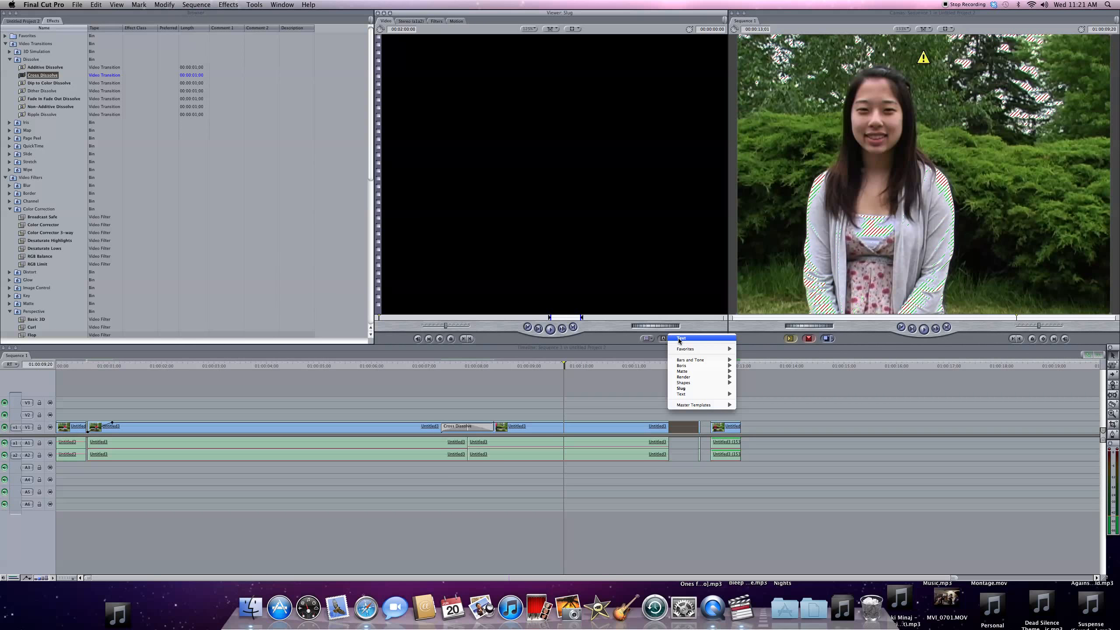
click(680, 339)
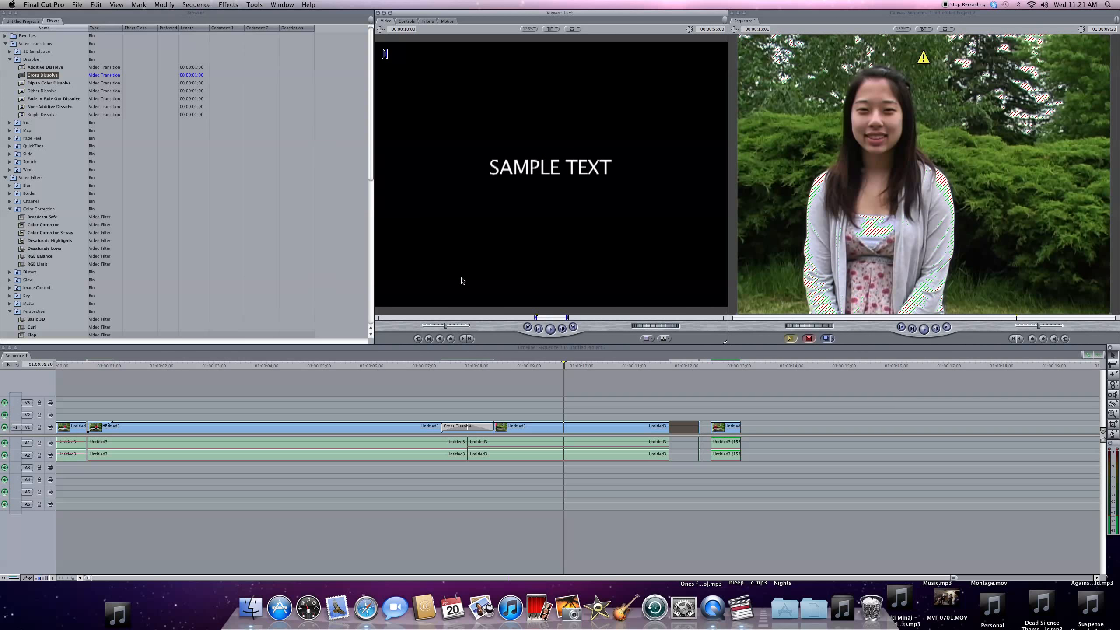
click(413, 22)
key(BackSpace)
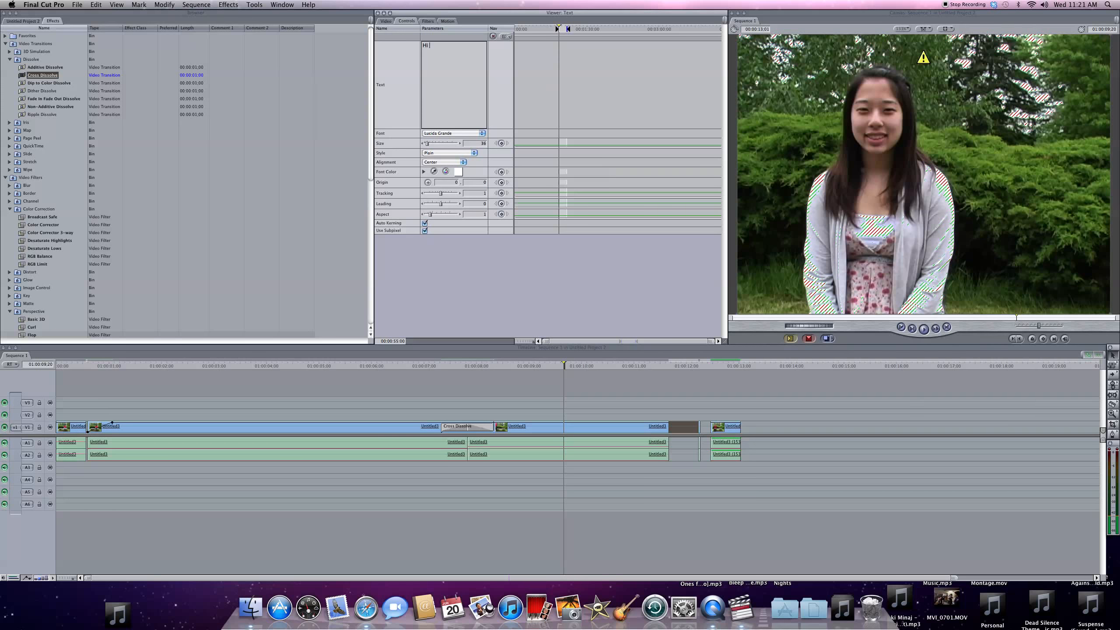
text(Hi Everyone)
click(387, 21)
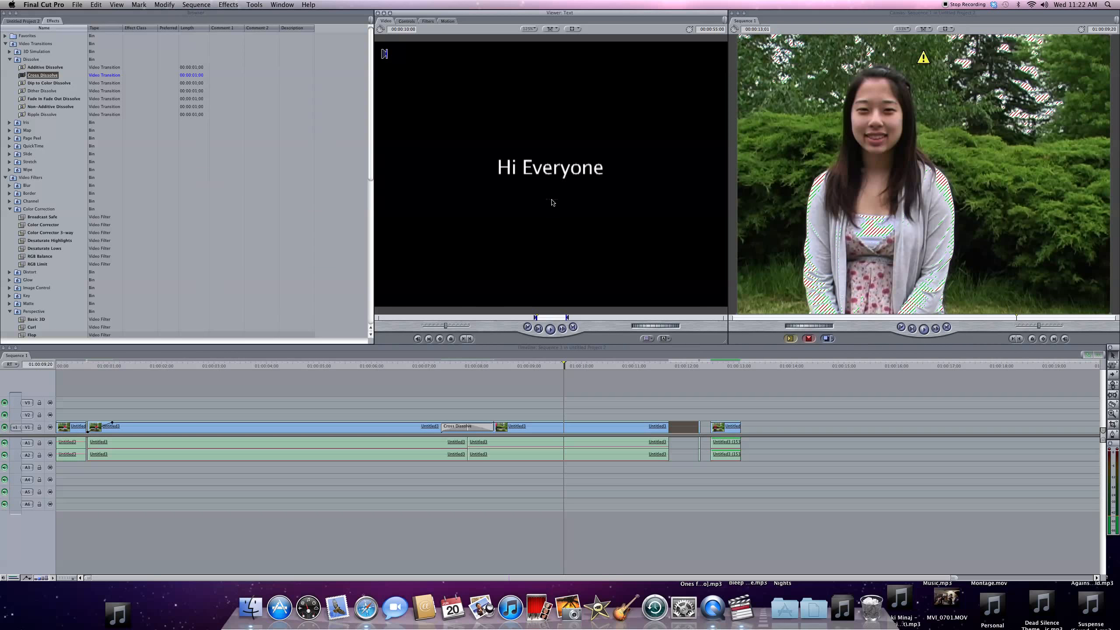
- Insert the title clip on track V2 right after the last joined clip and play it back from near its start
drag(700, 353, 688, 408)
scroll(573, 387, left, 10)
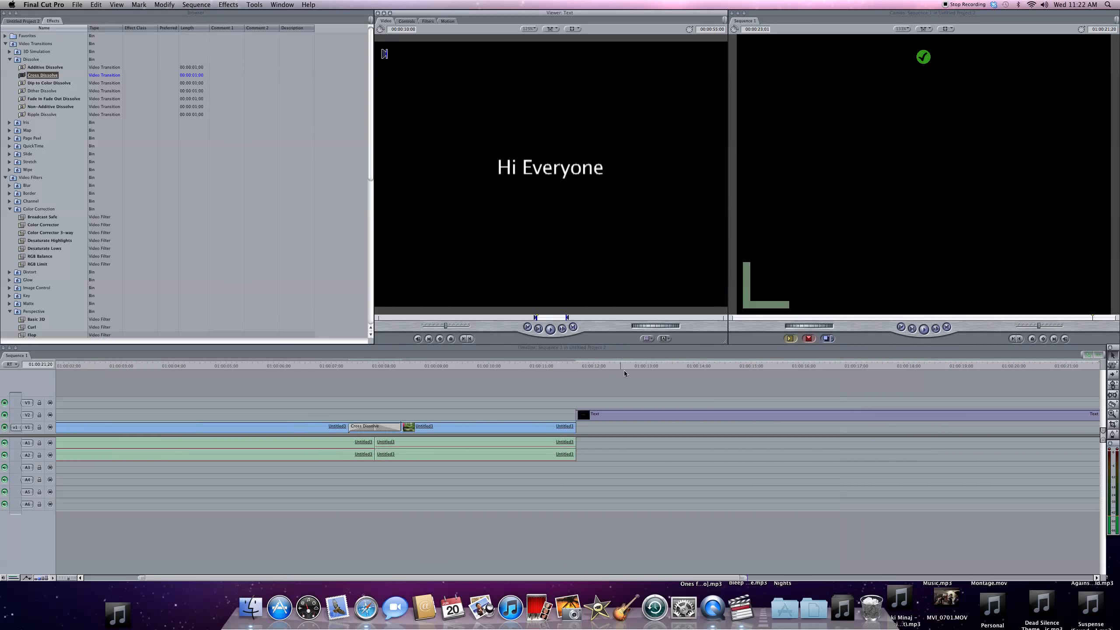
click(674, 365)
key(space)
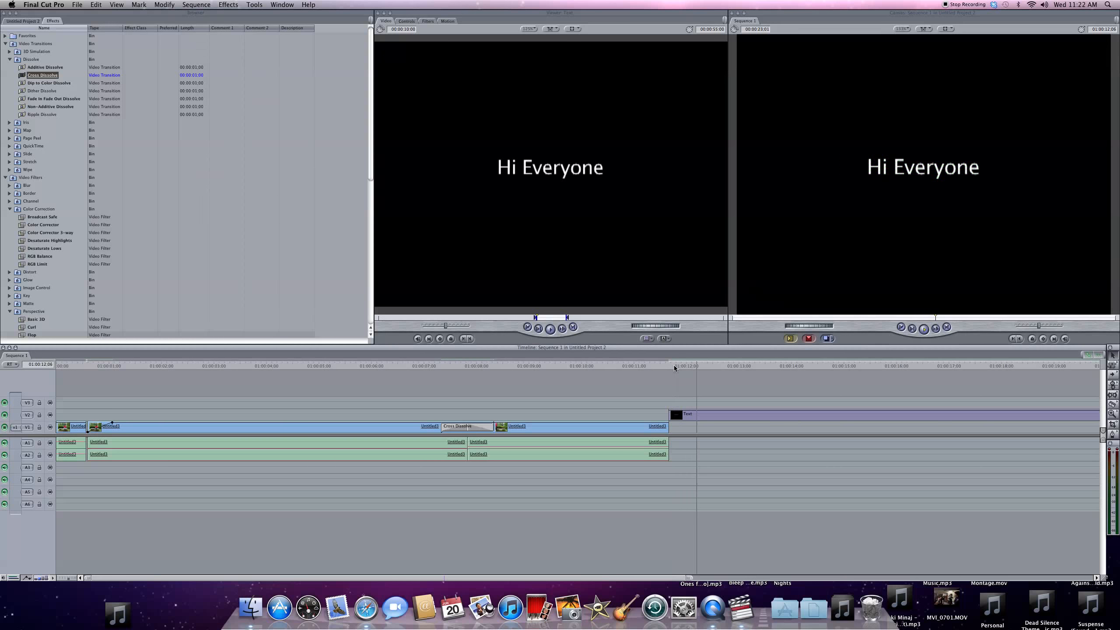
click(634, 369)
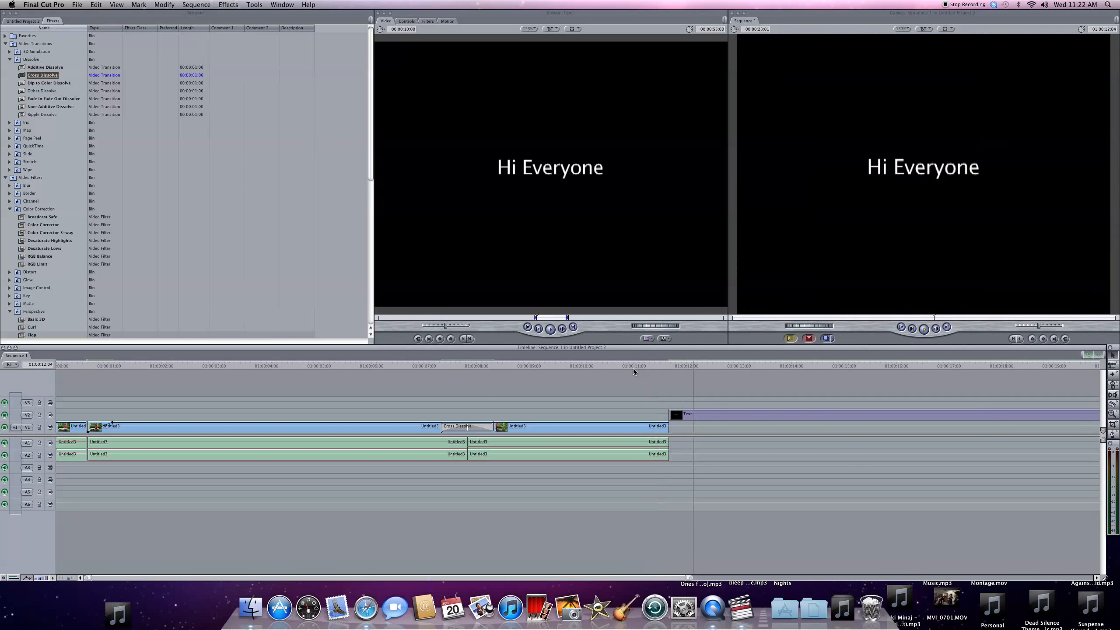
scroll(778, 417, right, 8)
scroll(777, 417, left, 10)
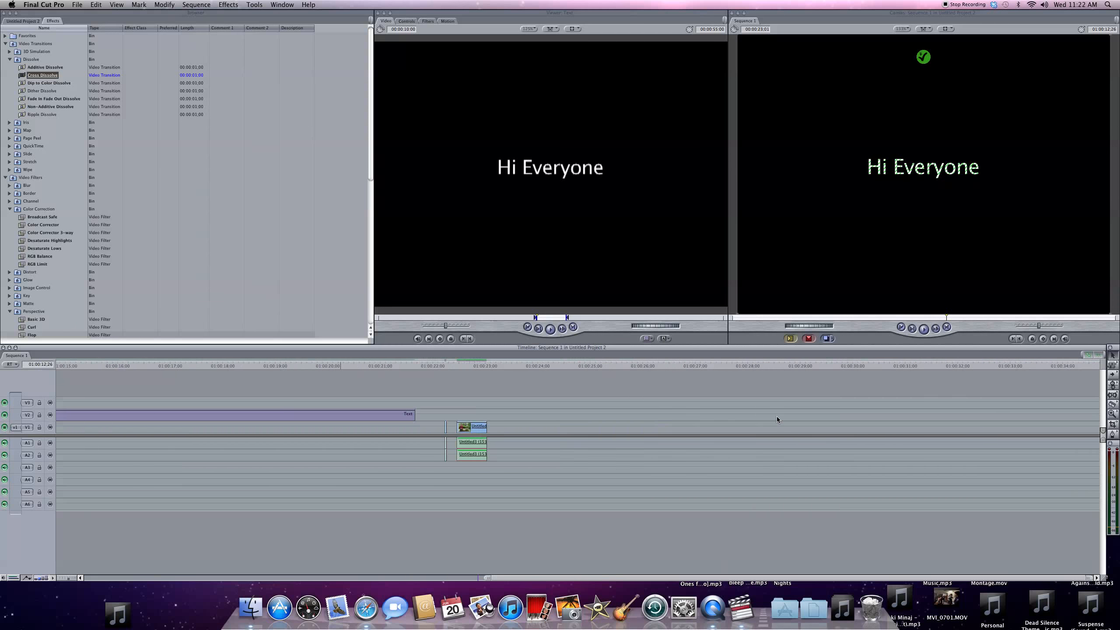